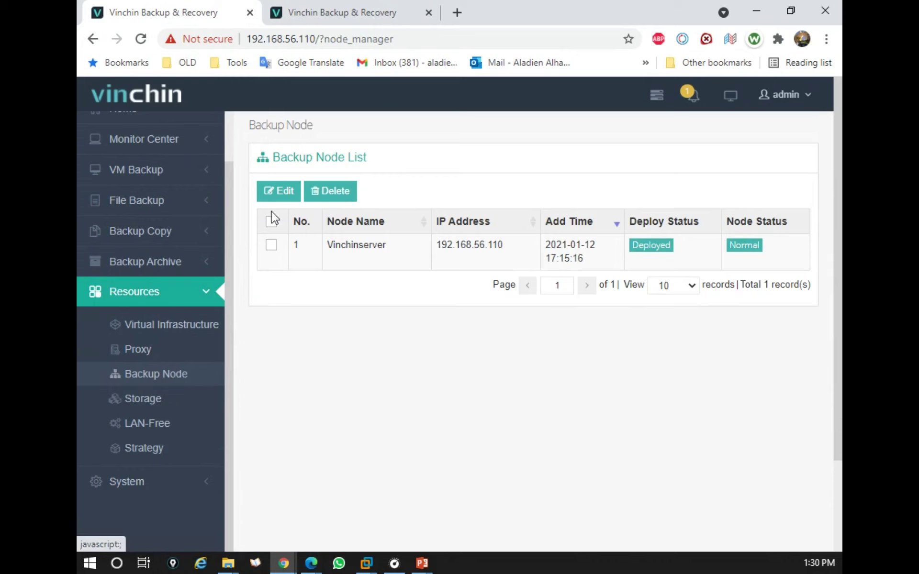
Step: Open the form for adding a storage and examine the available storage types and remaining settings
left_click(162, 408)
left_click(290, 193)
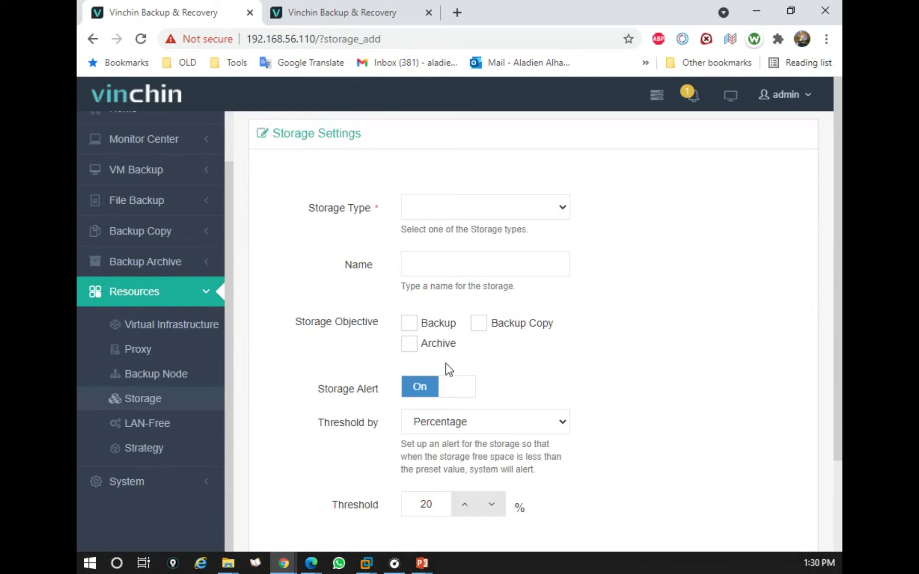
left_click(526, 211)
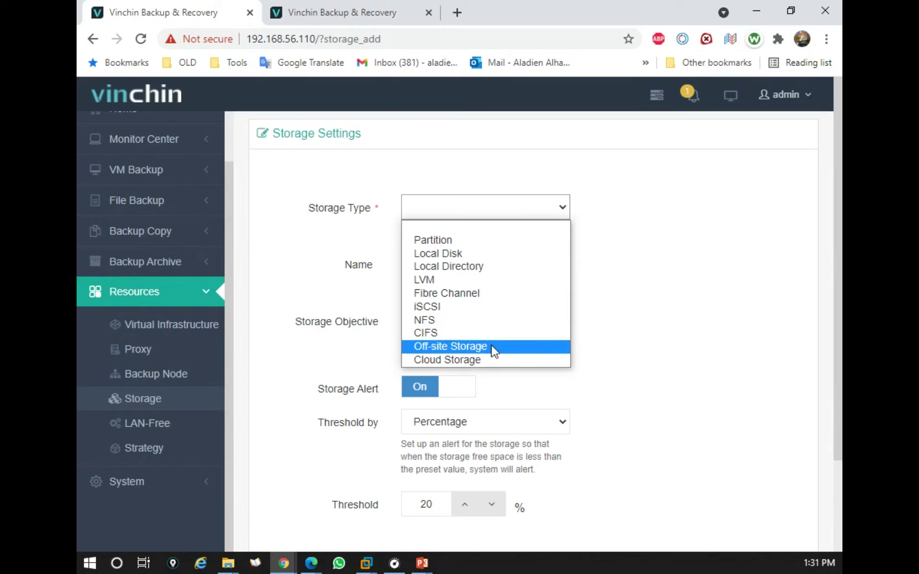
scroll(375, 410, "down", 1)
scroll(374, 409, "down", 1)
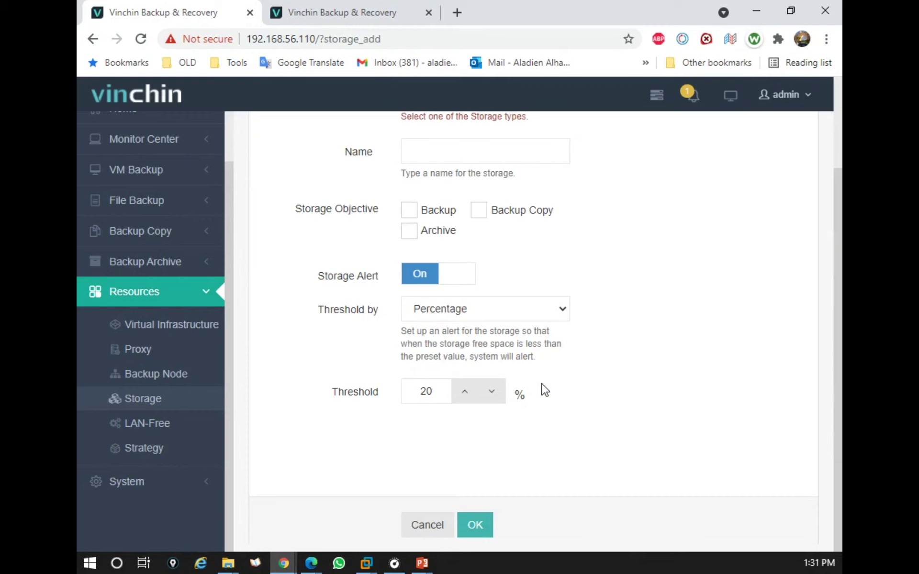
Step: Try Size as the storage alert threshold basis, and switch it back to Percentage
left_click(440, 313)
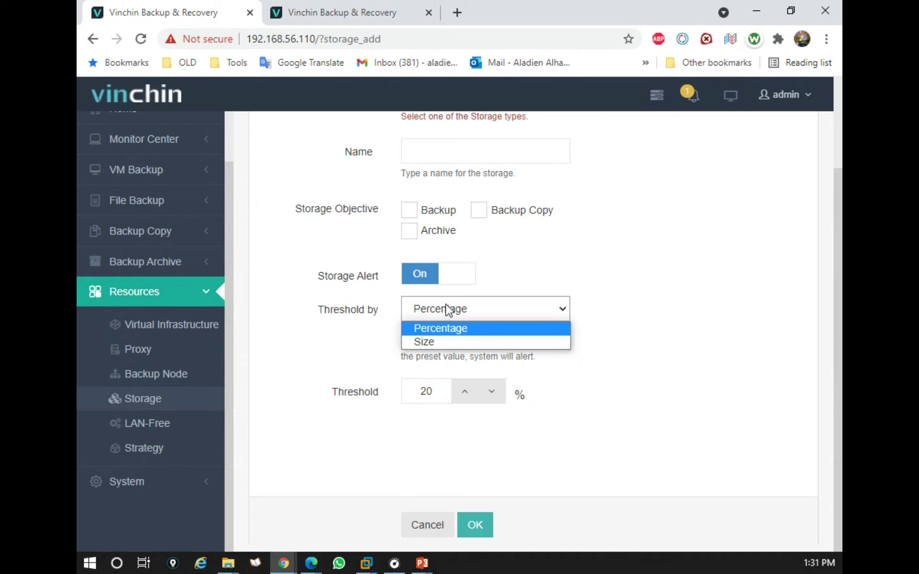
left_click(438, 341)
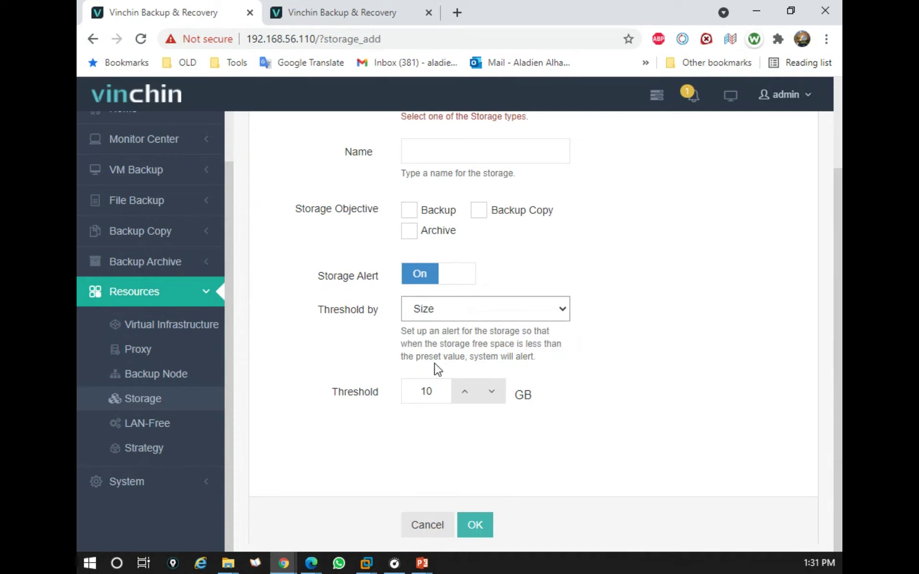
left_click(436, 317)
left_click(436, 329)
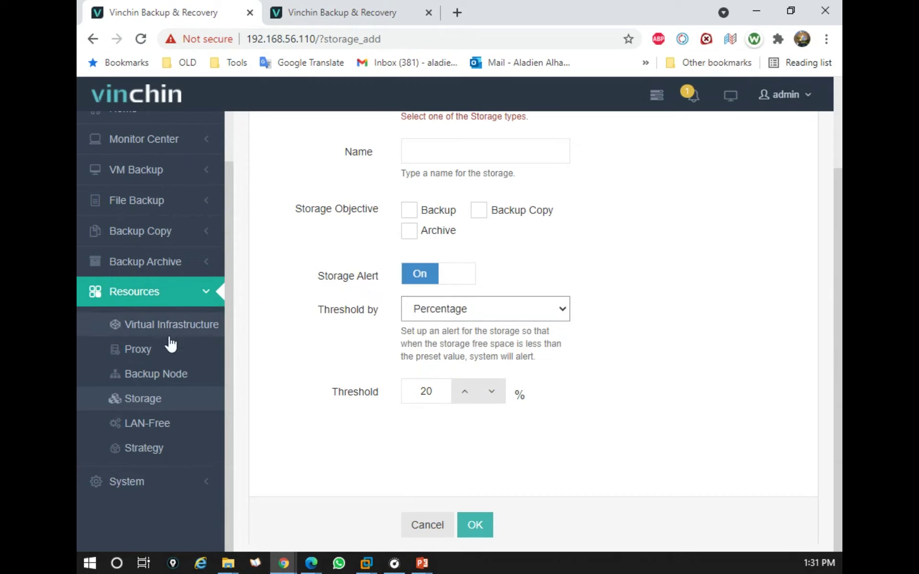
Step: Open the form for adding a LAN-Free path, choose Fibre Channel as storage type and examine its settings
left_click(159, 425)
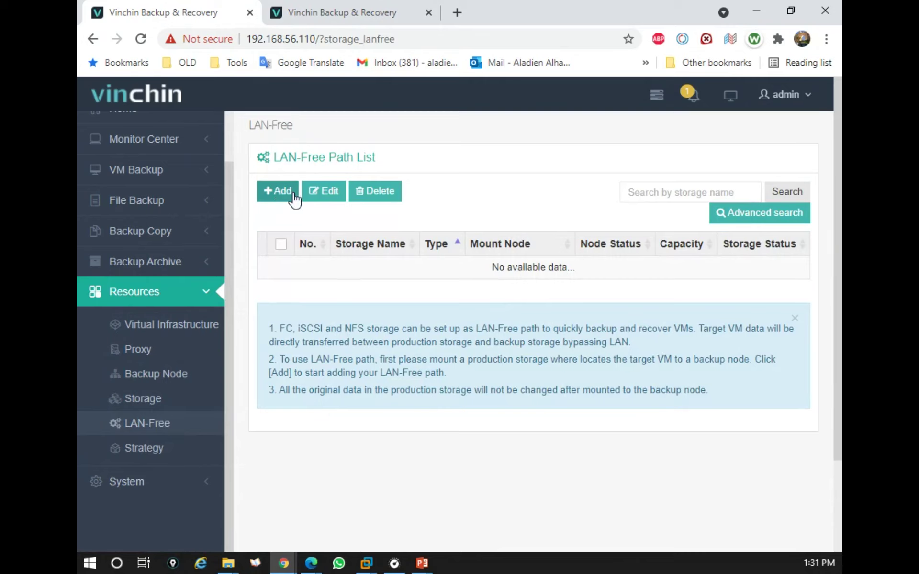
left_click(278, 194)
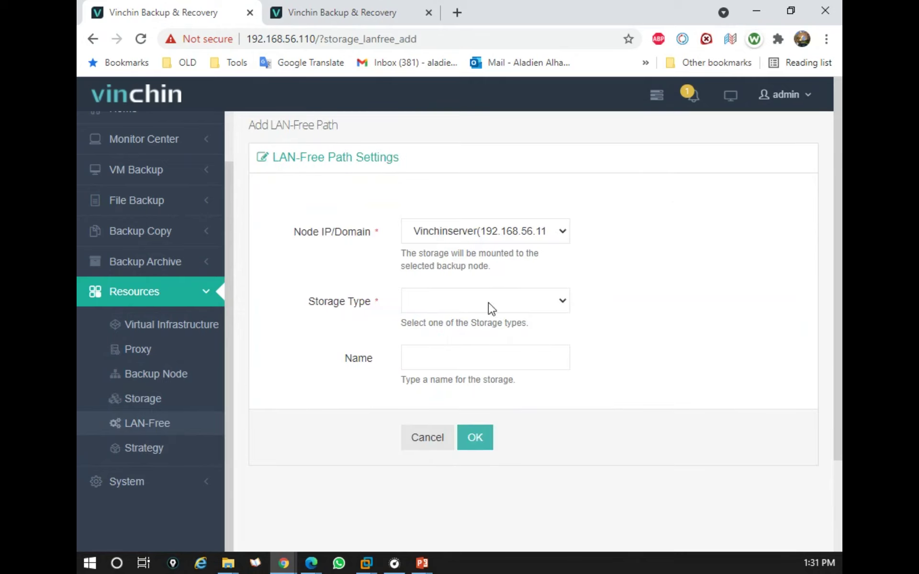
left_click(461, 310)
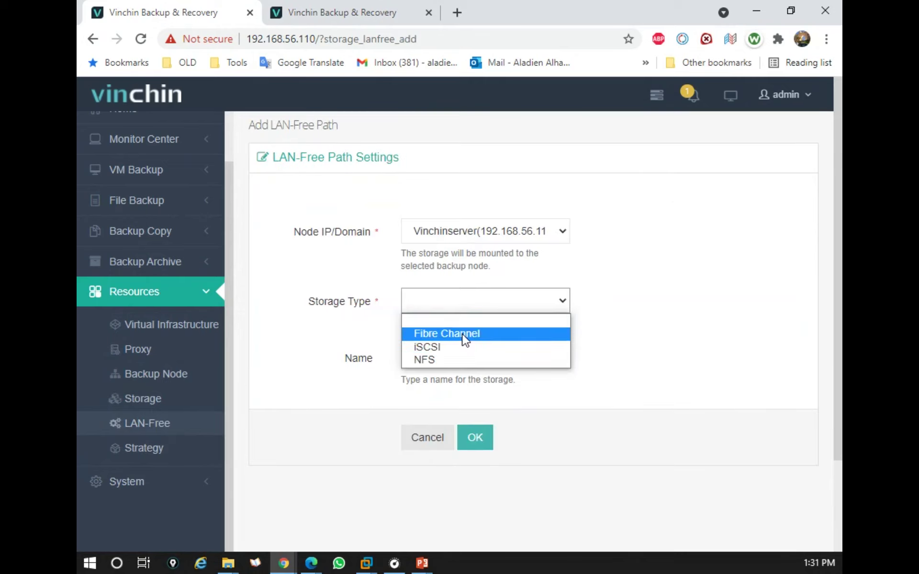
left_click(463, 335)
scroll(552, 462, "down", 3)
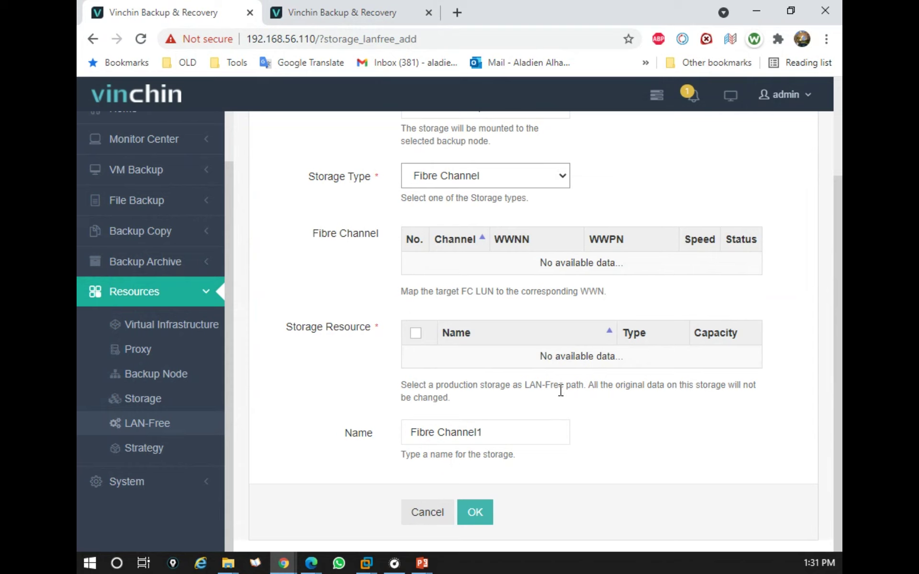
left_click_drag(523, 388, 572, 387)
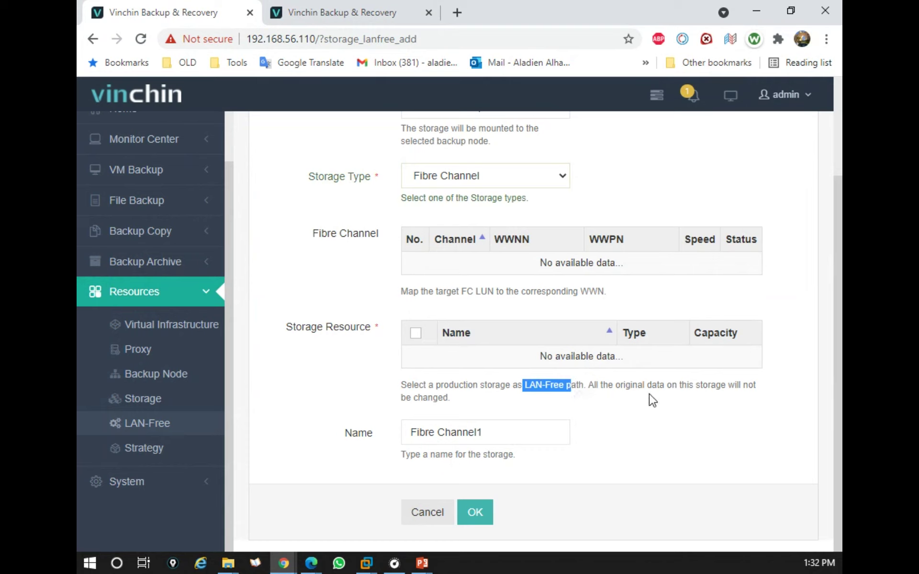
Step: Start a new strategy template, keeping the suggested group name and the Backup type
left_click(144, 448)
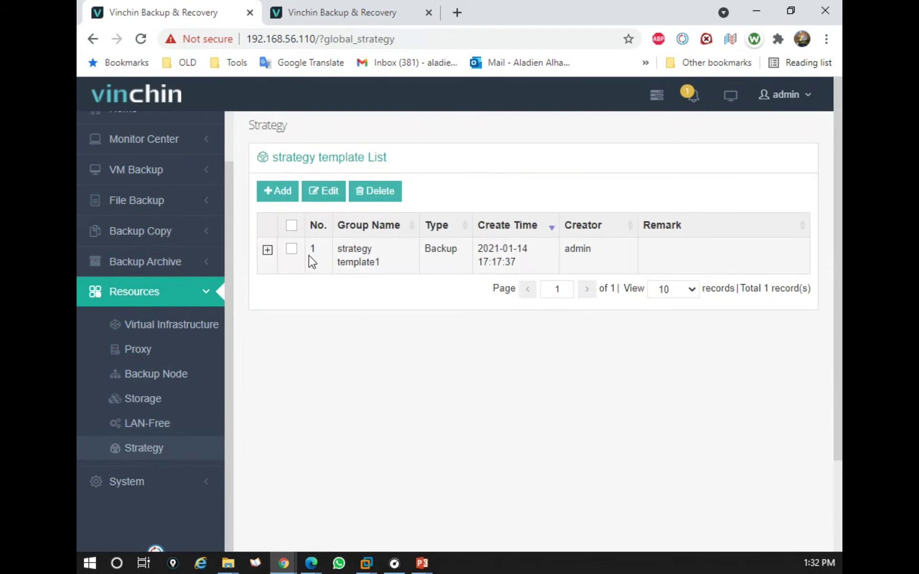
left_click(289, 200)
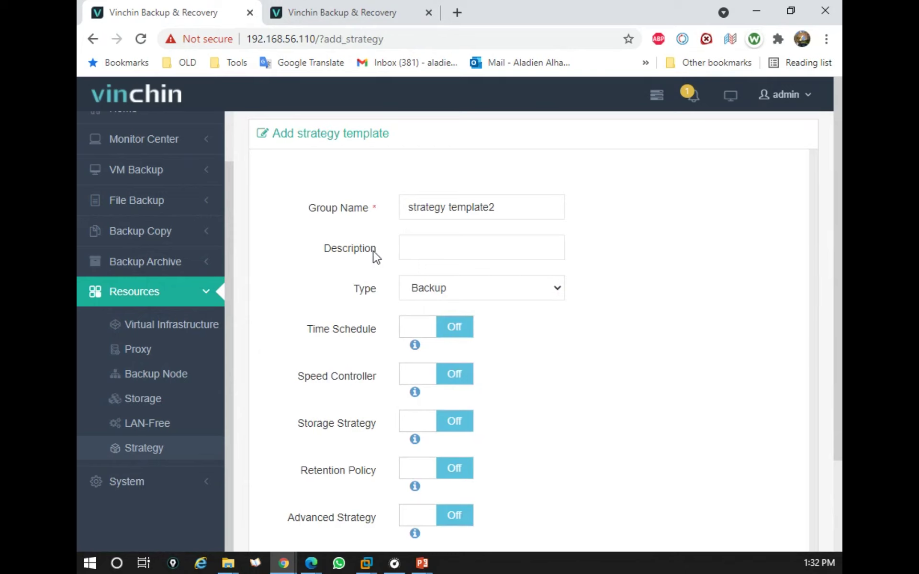
scroll(539, 474, "down", 3)
scroll(538, 472, "up", 3)
left_click(515, 203)
left_click(455, 246)
left_click(488, 289)
left_click(485, 292)
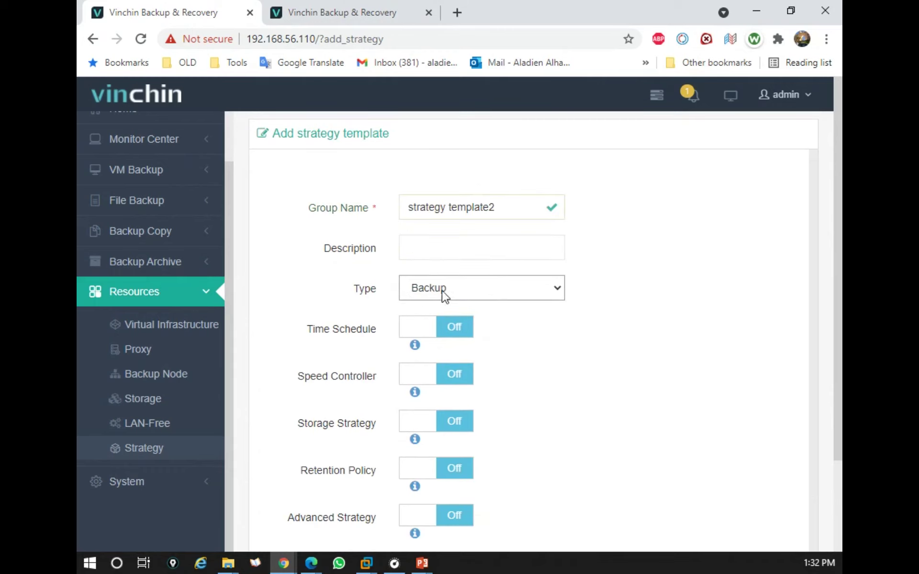
left_click(445, 290)
left_click(479, 294)
Step: Enable the template's time schedule in Backup as scheduled mode, with Full Backup and Incremental Backup selected
scroll(308, 287, "down", 2)
left_click(433, 261)
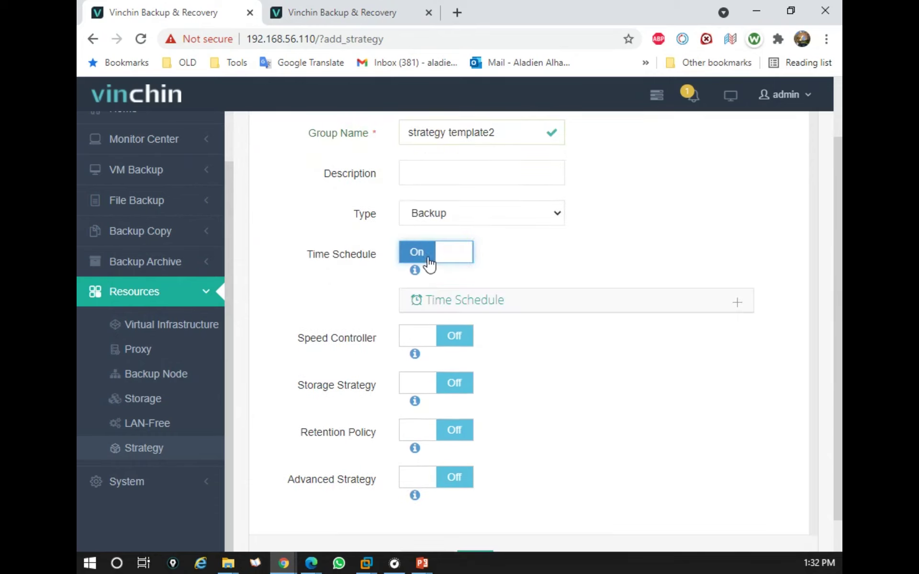
left_click(477, 313)
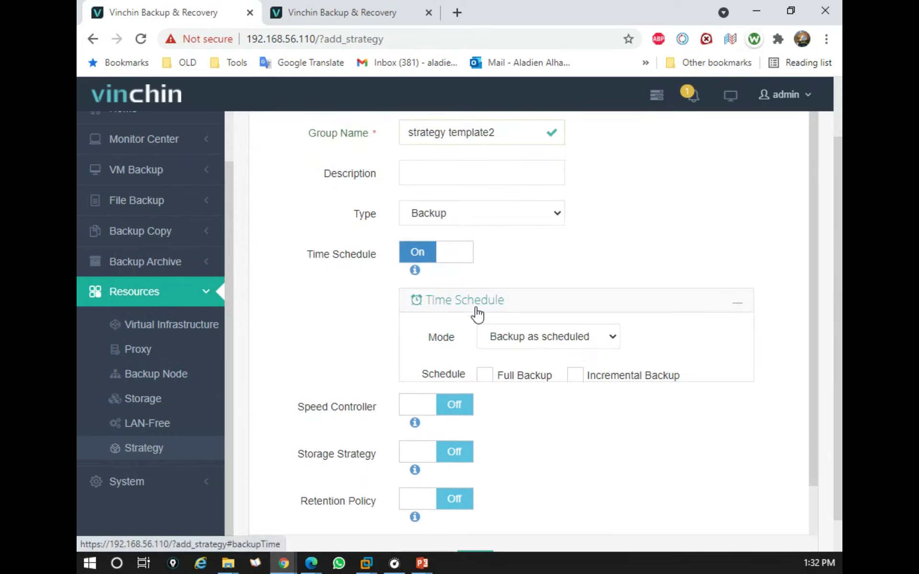
left_click(523, 344)
left_click(527, 342)
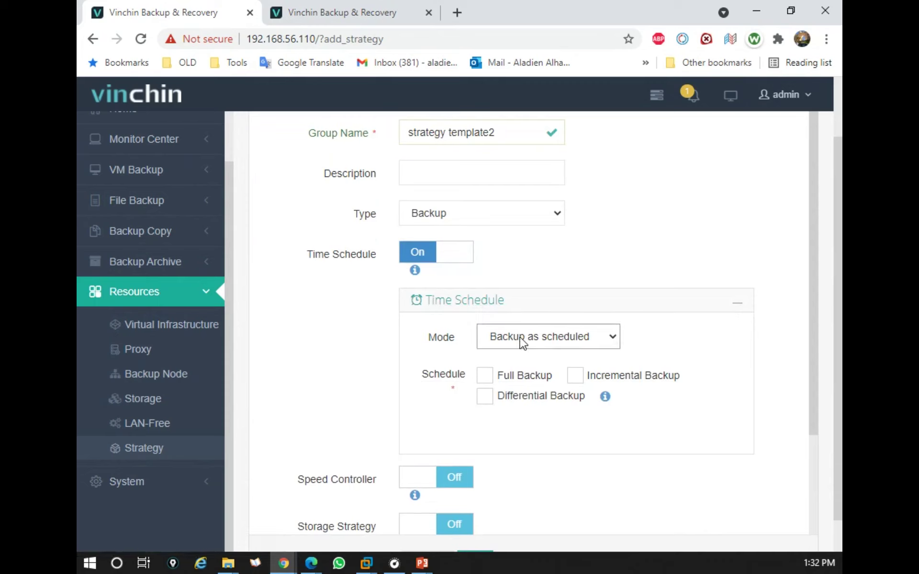
left_click(485, 376)
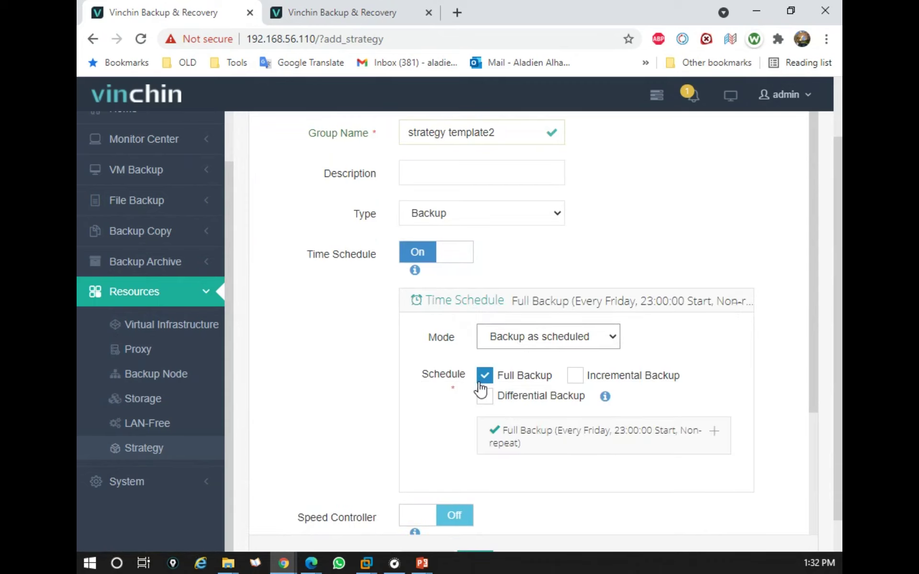
mouse_move(599, 397)
left_click(575, 376)
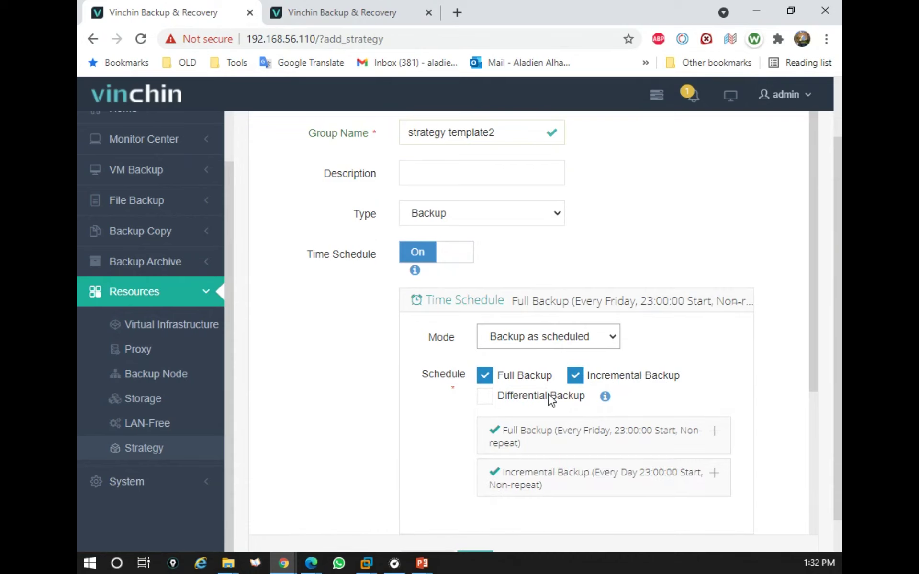
Step: Examine the full backup schedule's weekly, start time and repeat settings
scroll(547, 394, "down", 3)
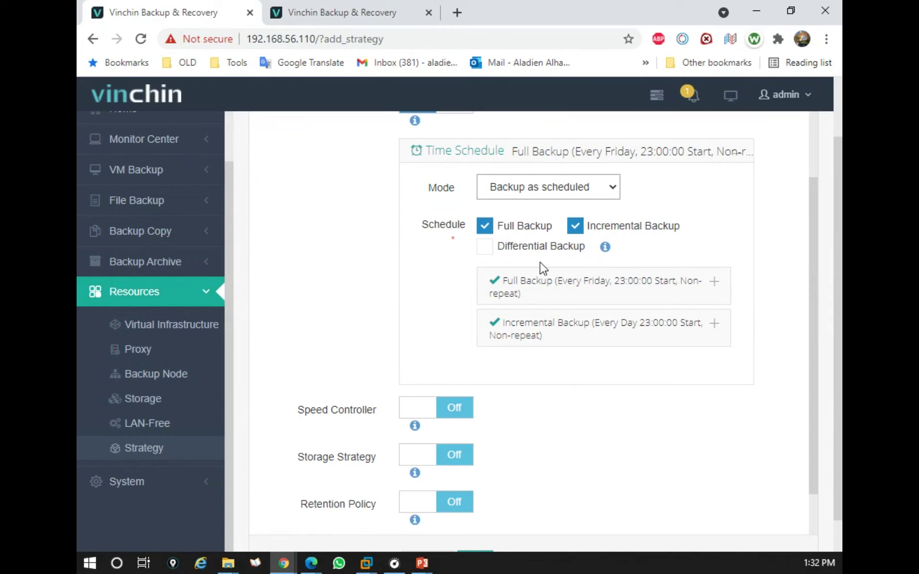
left_click(537, 287)
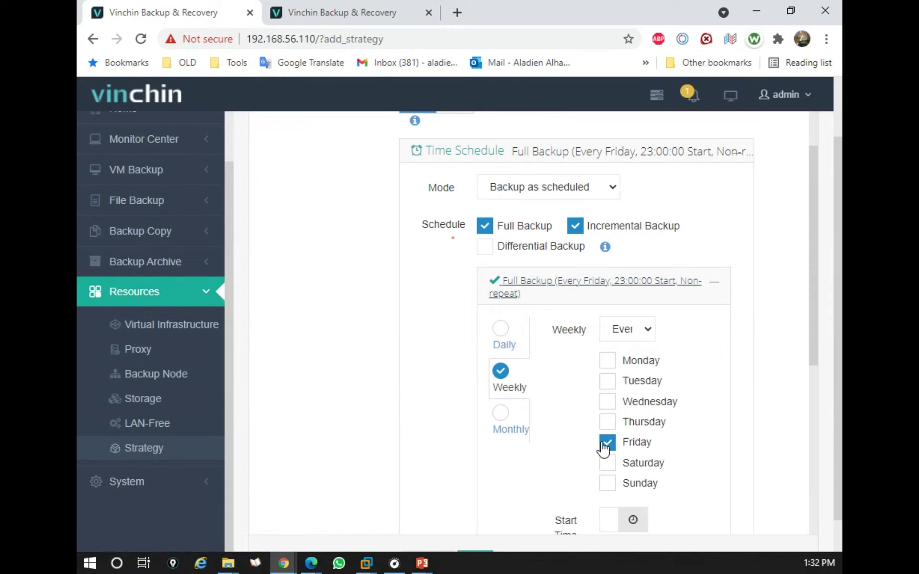
scroll(615, 442, "down", 3)
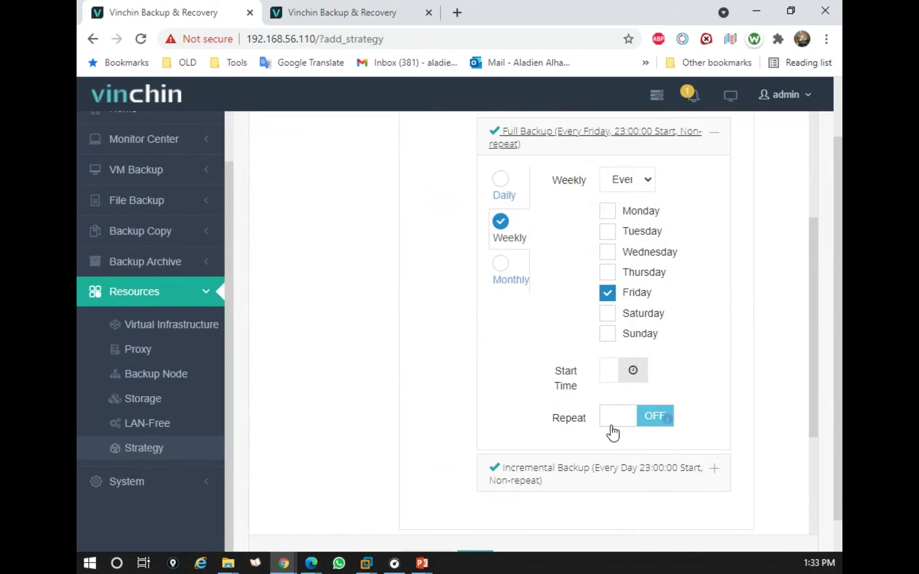
scroll(610, 435, "up", 3)
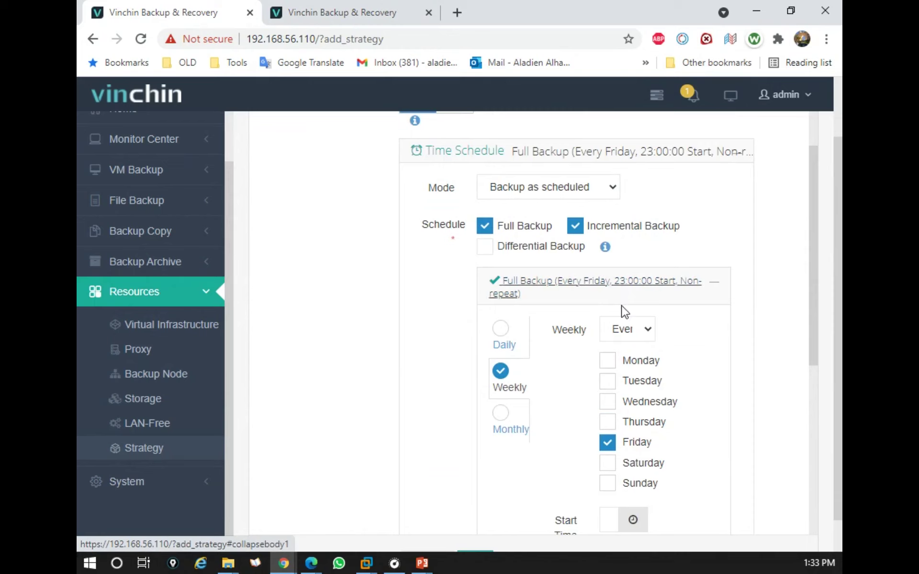
left_click(532, 288)
Step: Try the Repeat option in the daily incremental backup schedule, inspect its interval, and turn the option off
left_click(533, 329)
scroll(560, 386, "down", 3)
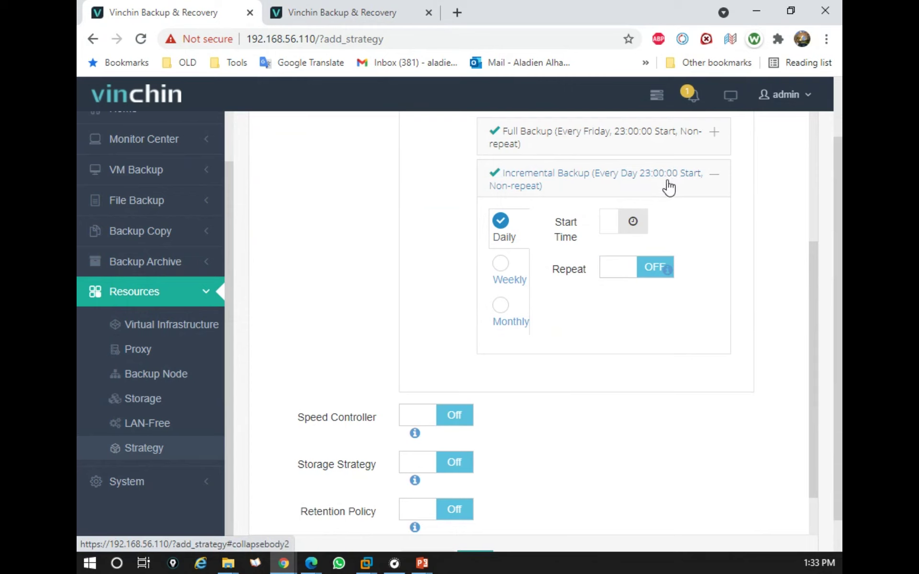
left_click(617, 268)
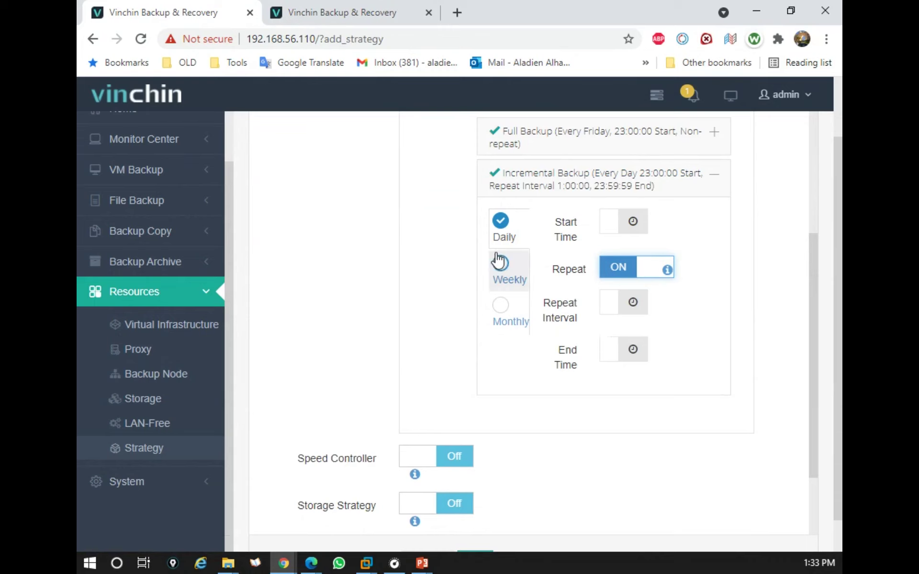
left_click(628, 308)
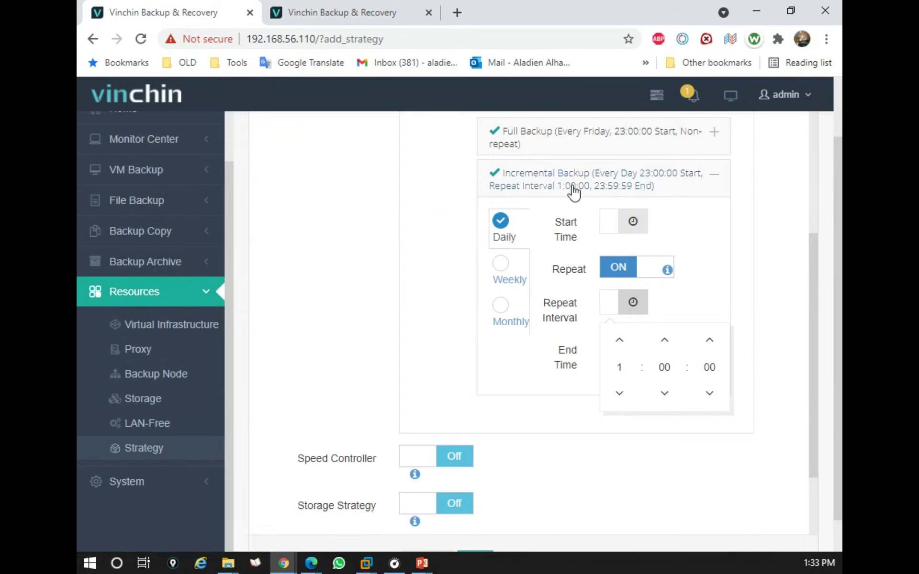
left_click(622, 271)
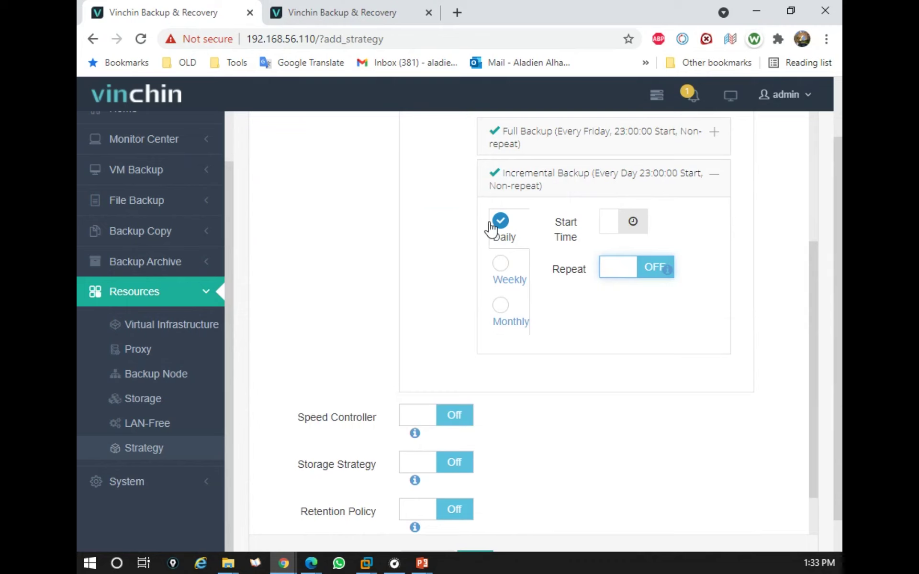
Step: Collapse the time schedule settings, enable the Speed Controller and expand its settings
scroll(574, 201, "up", 3)
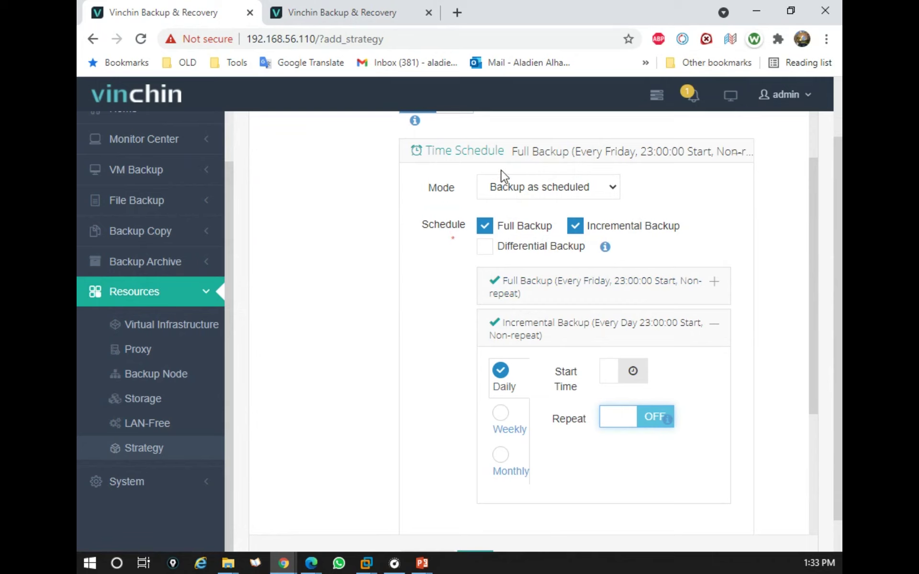
left_click(519, 153)
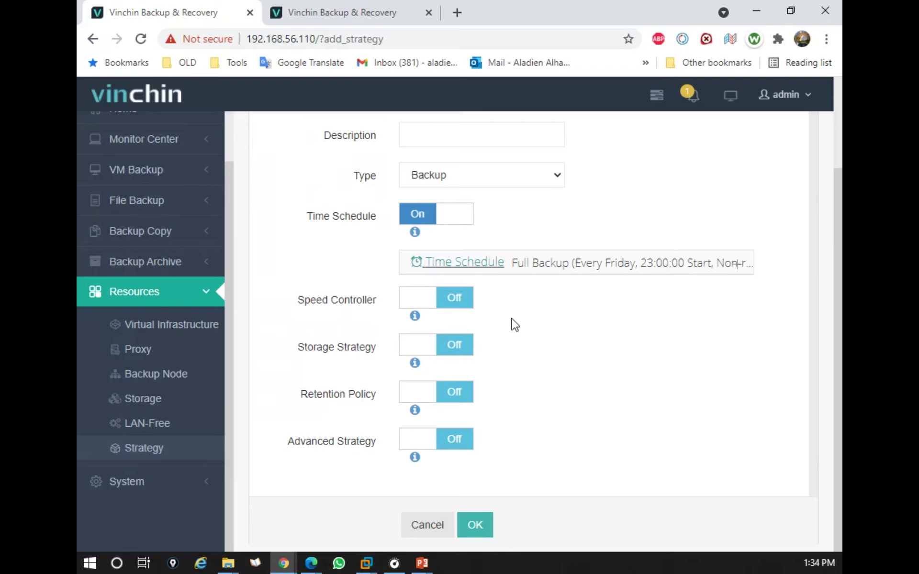
left_click(426, 302)
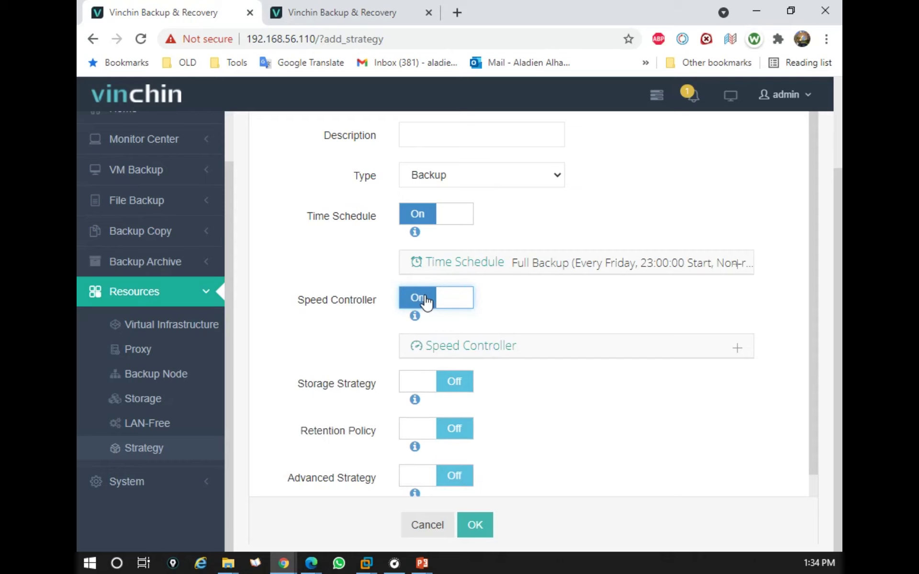
left_click(471, 354)
scroll(472, 366, "down", 2)
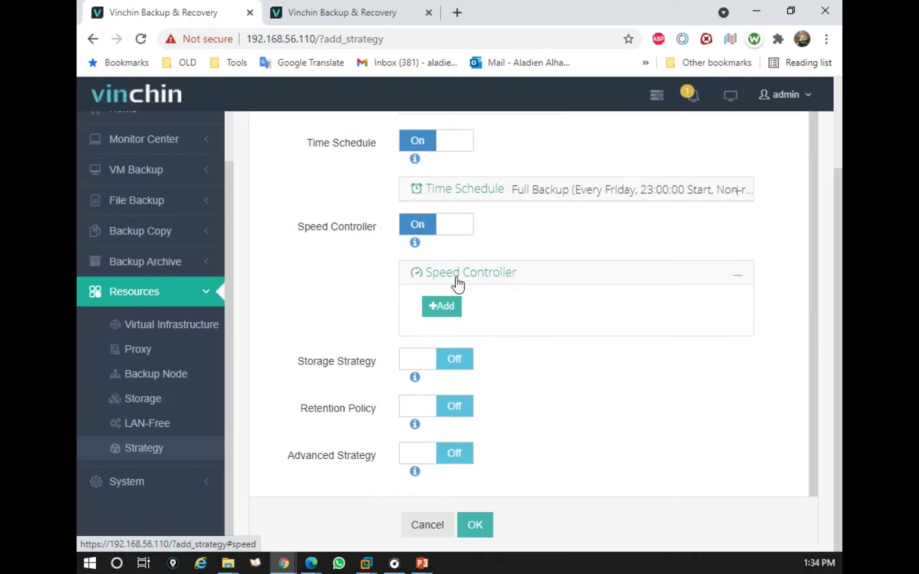
Step: Add a daily scheduled speed limit from 23:00:00 to 23:30:00 with a maximum speed of 10 MB/s
left_click(456, 311)
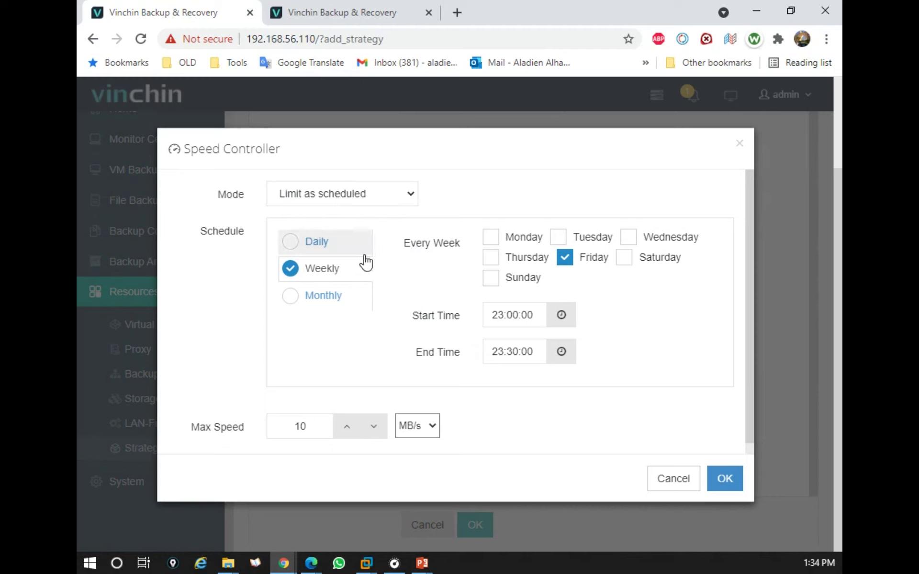
left_click(336, 252)
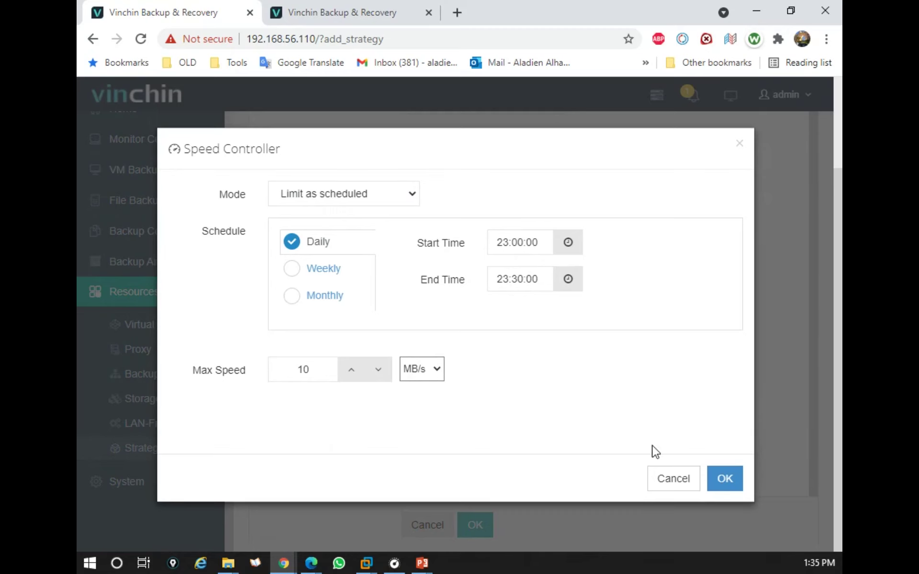
left_click(723, 484)
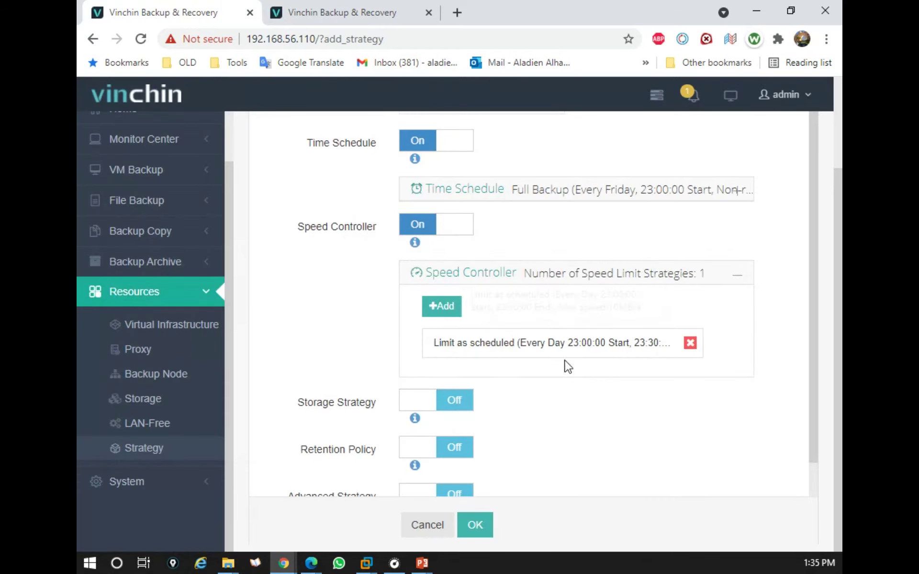
scroll(556, 299, "down", 1)
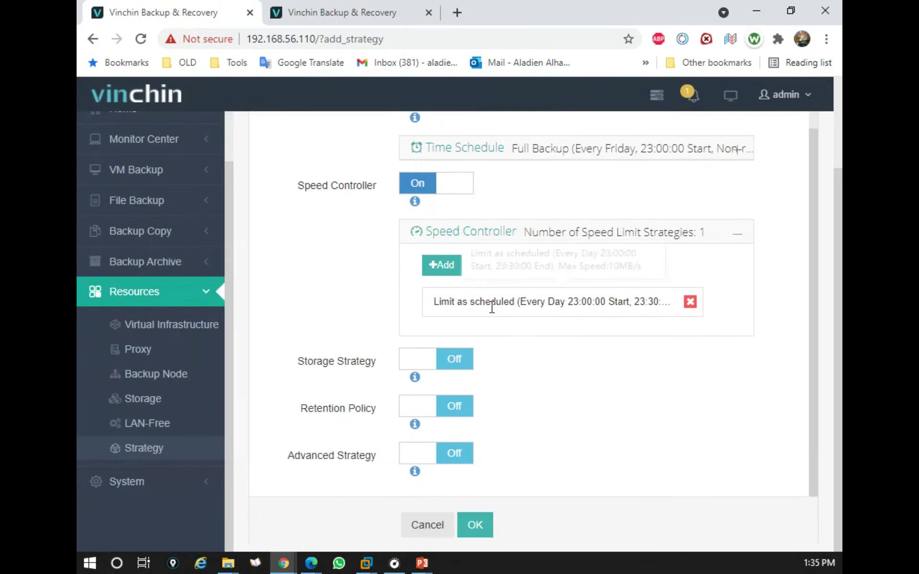
Step: Enable the Storage Strategy, turn on Deduplication in its settings and collapse the section
left_click(416, 362)
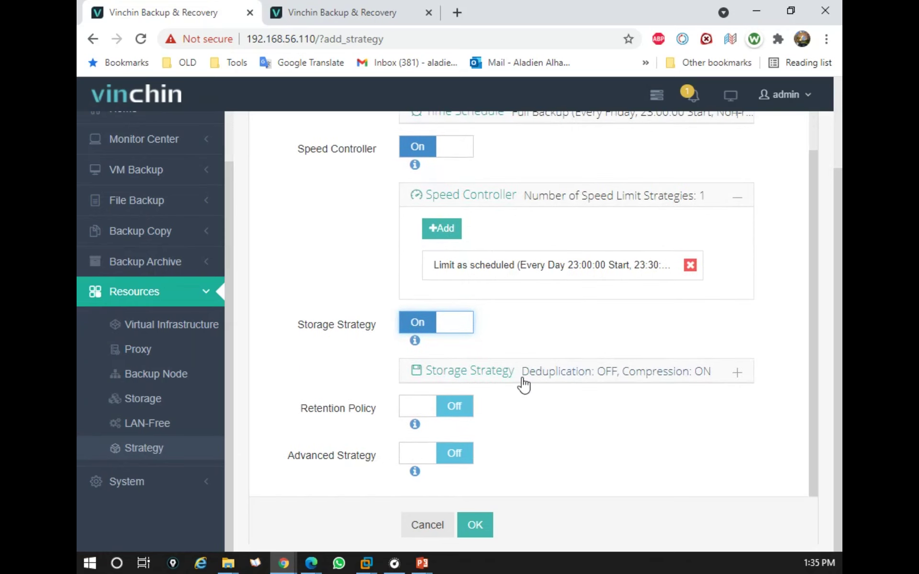
left_click(522, 376)
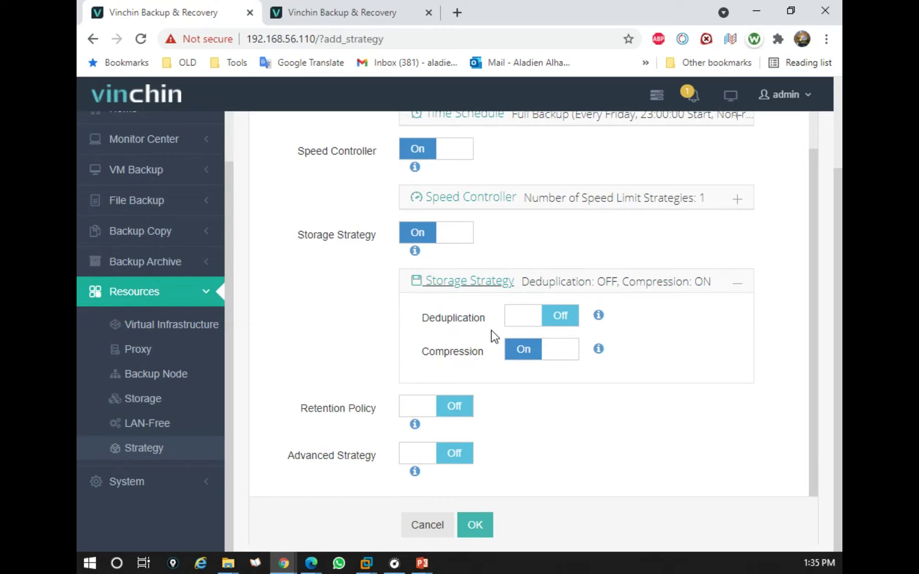
left_click(527, 321)
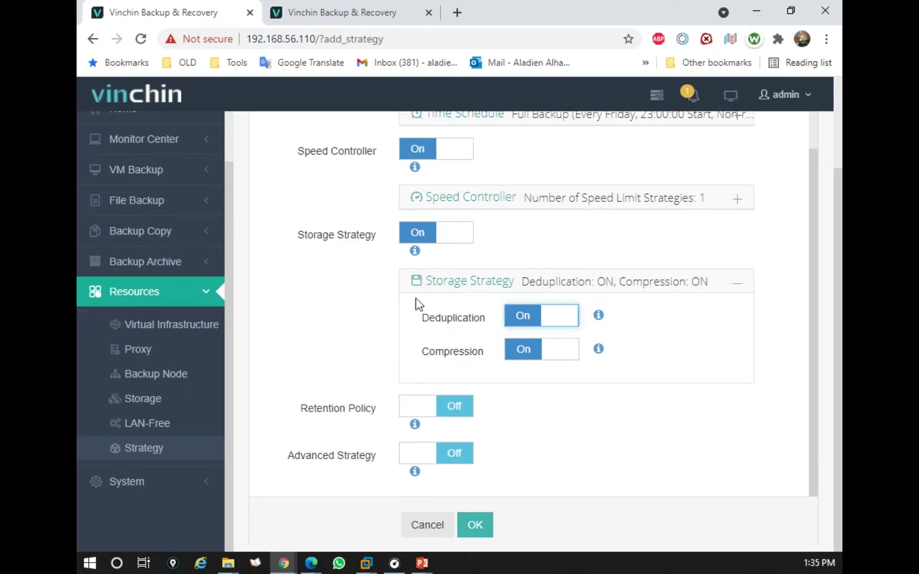
left_click(325, 280)
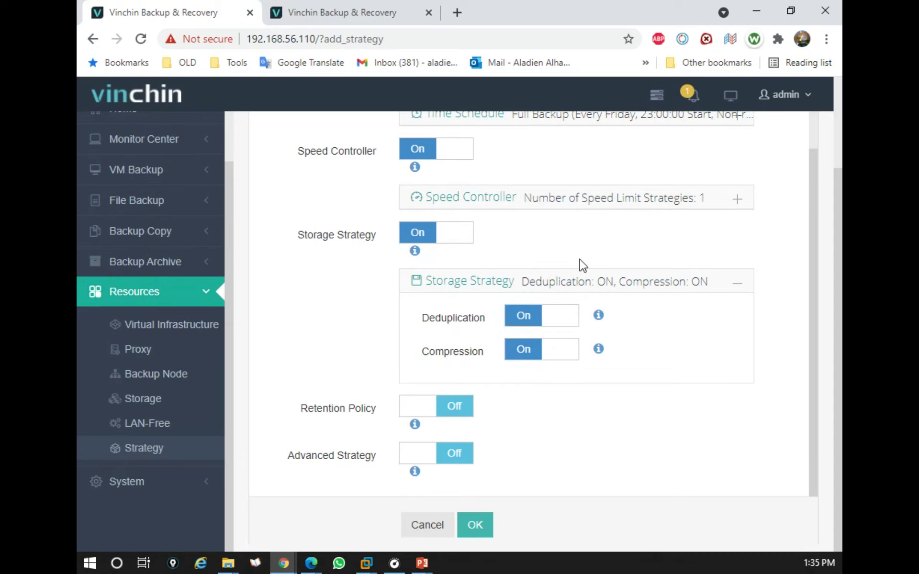
left_click(576, 282)
Step: Recheck the Speed Controller and Time Schedule sections and collapse them again
left_click(498, 287)
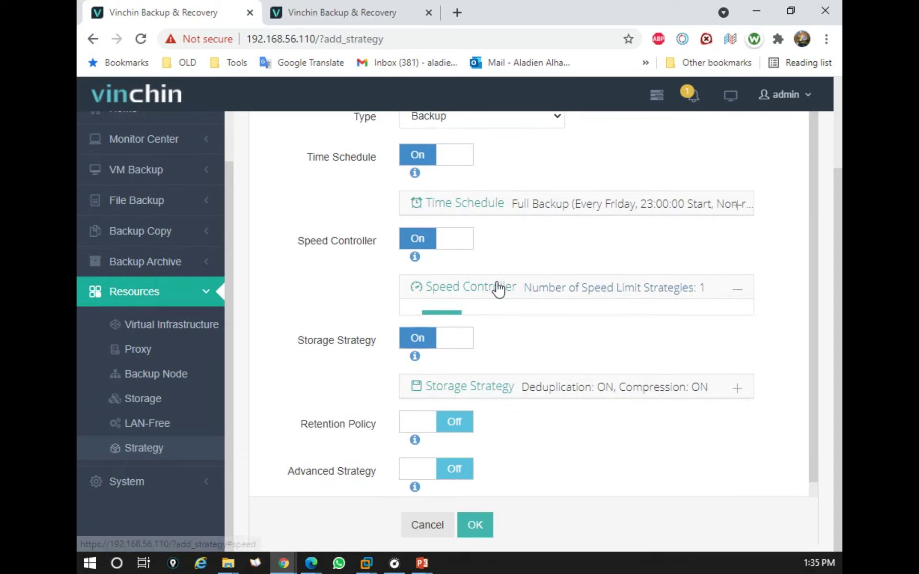
left_click(468, 206)
left_click(468, 206)
double_click(463, 289)
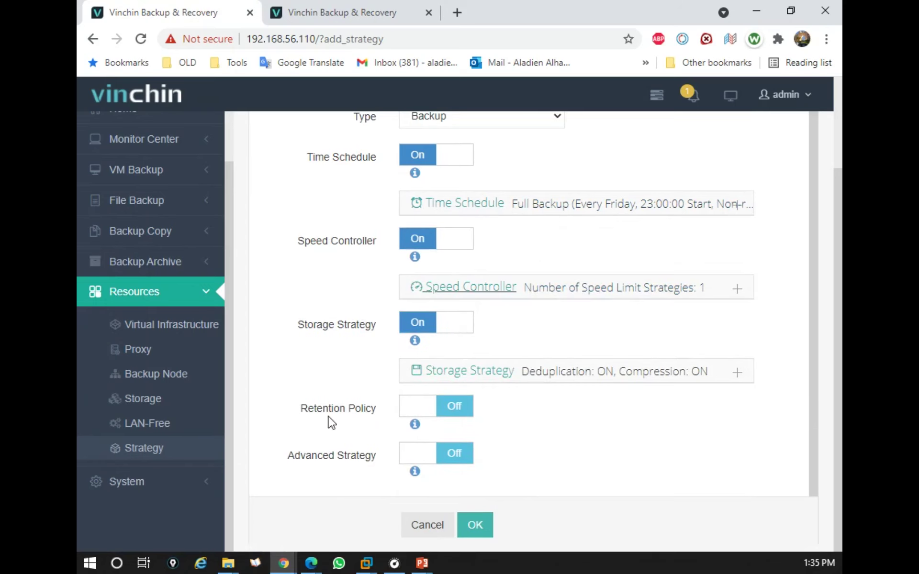
Step: Enable the Retention Policy, expand its settings and inspect the available retention modes
left_click(405, 411)
scroll(374, 368, "down", 1)
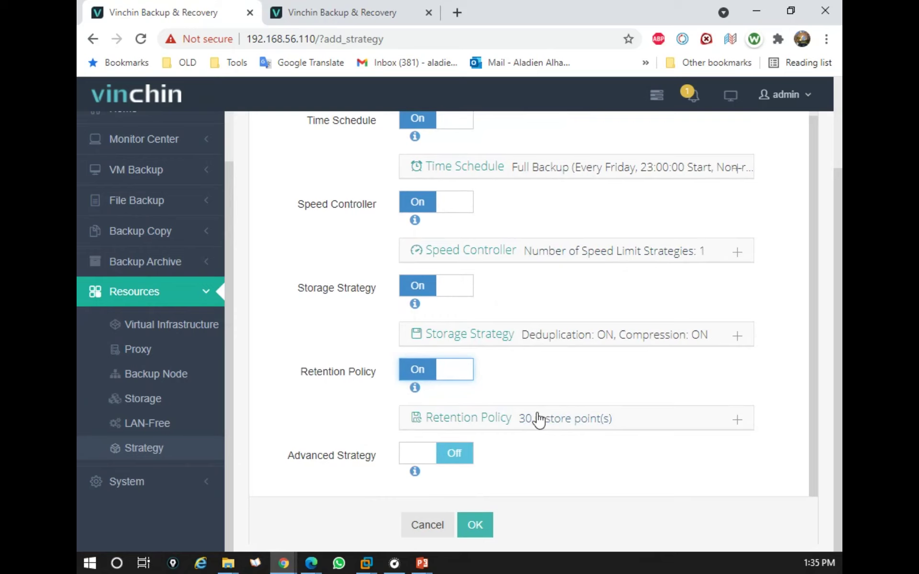
left_click(496, 421)
scroll(498, 421, "down", 3)
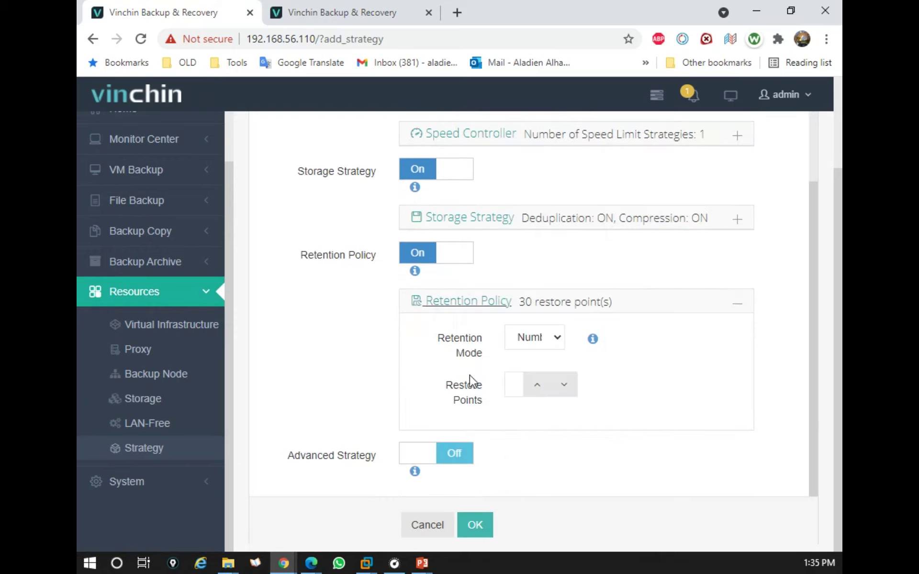
left_click(557, 340)
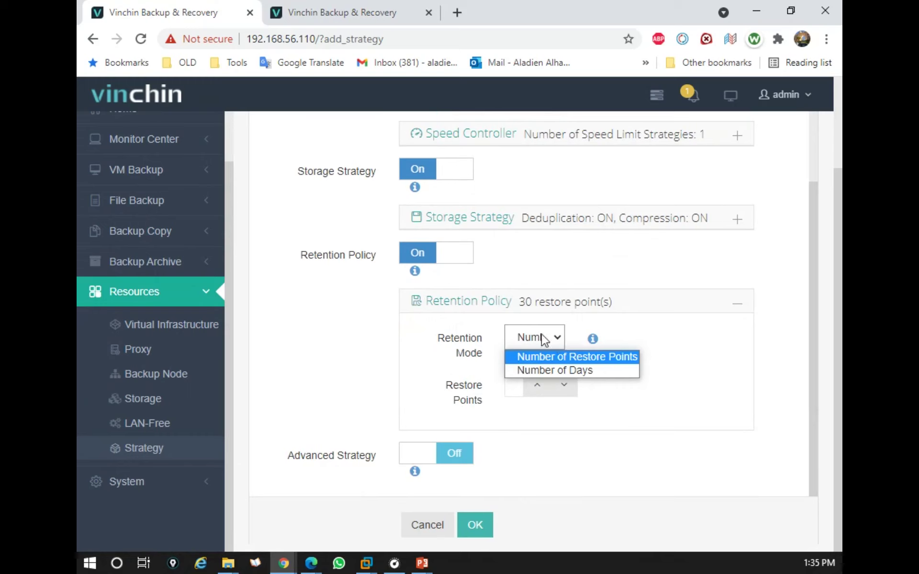
left_click(692, 360)
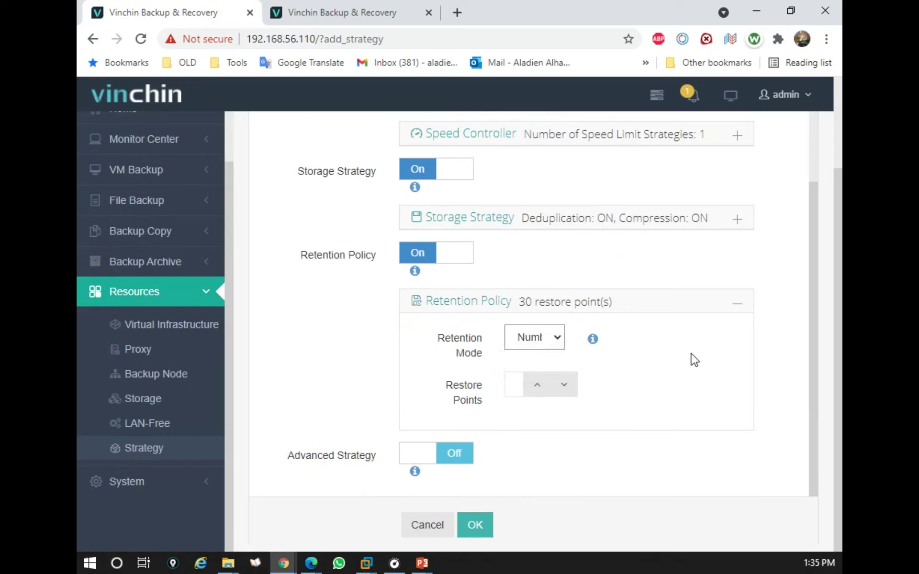
Step: Try the Number of Days retention mode and switch back to Number of Restore Points
left_click(522, 385)
left_click(563, 396)
left_click(537, 395)
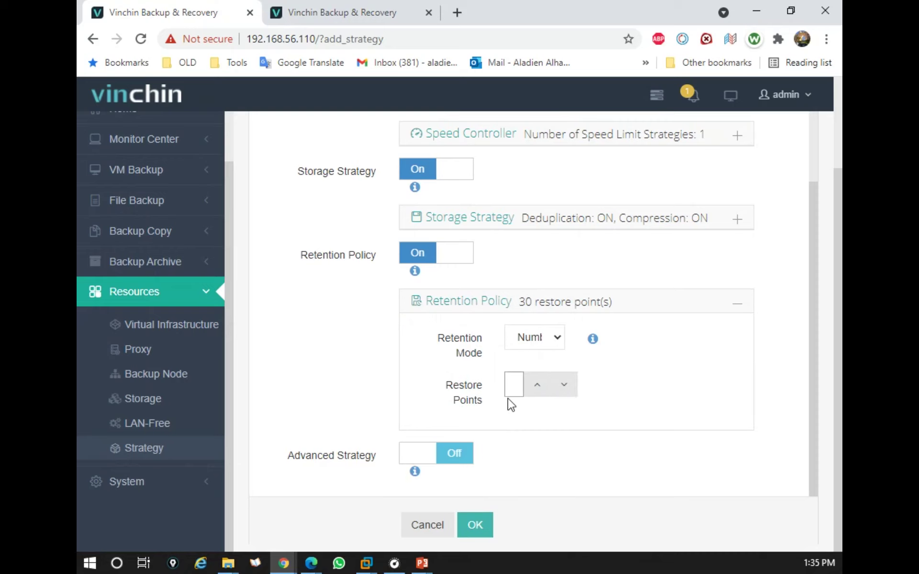
left_click(525, 344)
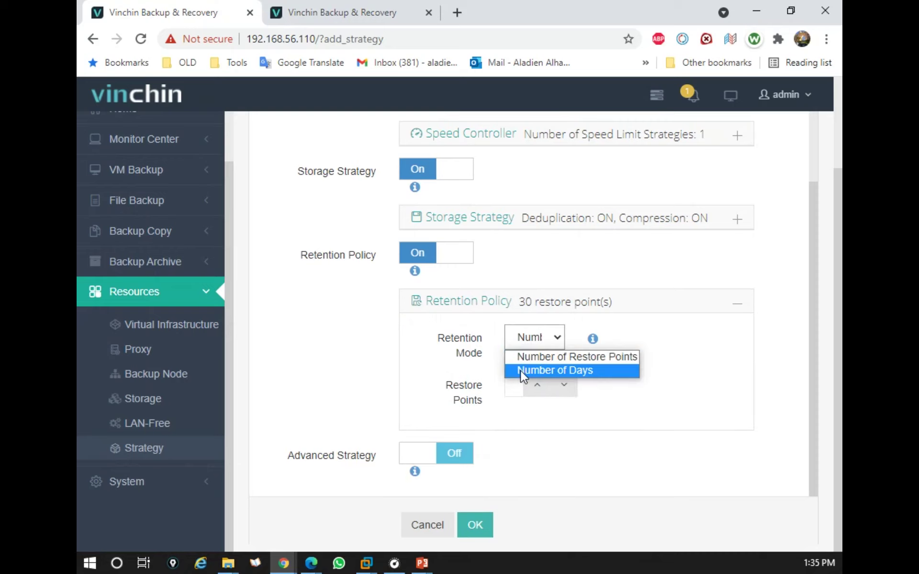
left_click(520, 370)
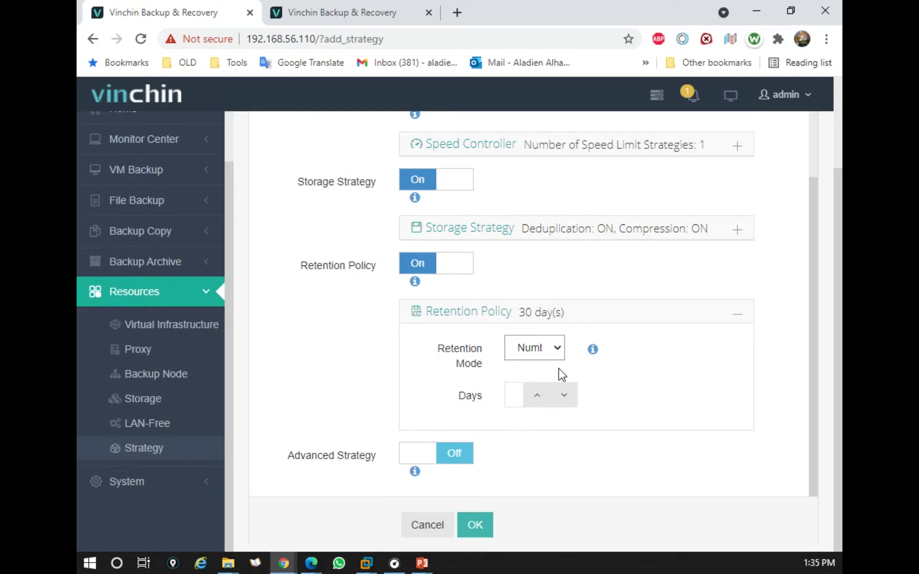
left_click(523, 354)
left_click(525, 372)
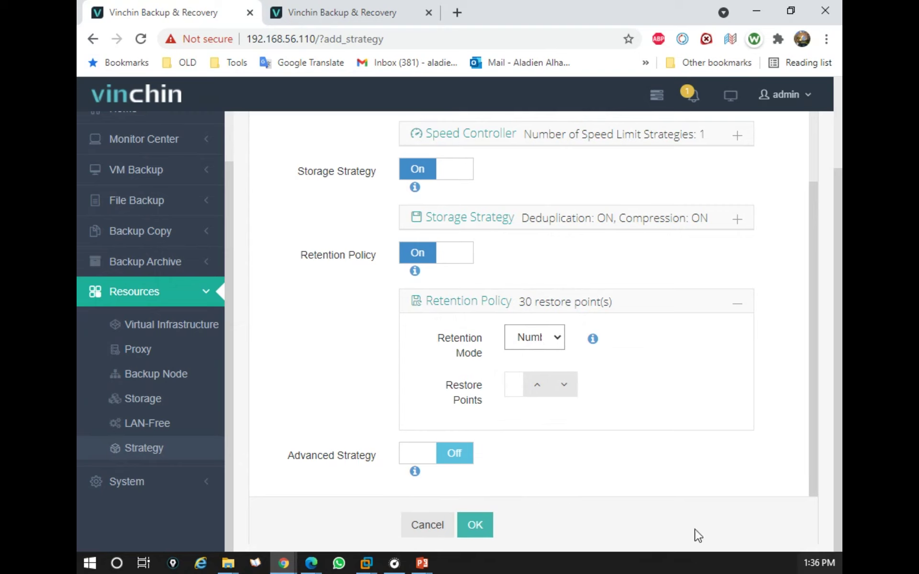
scroll(685, 355, "up", 4)
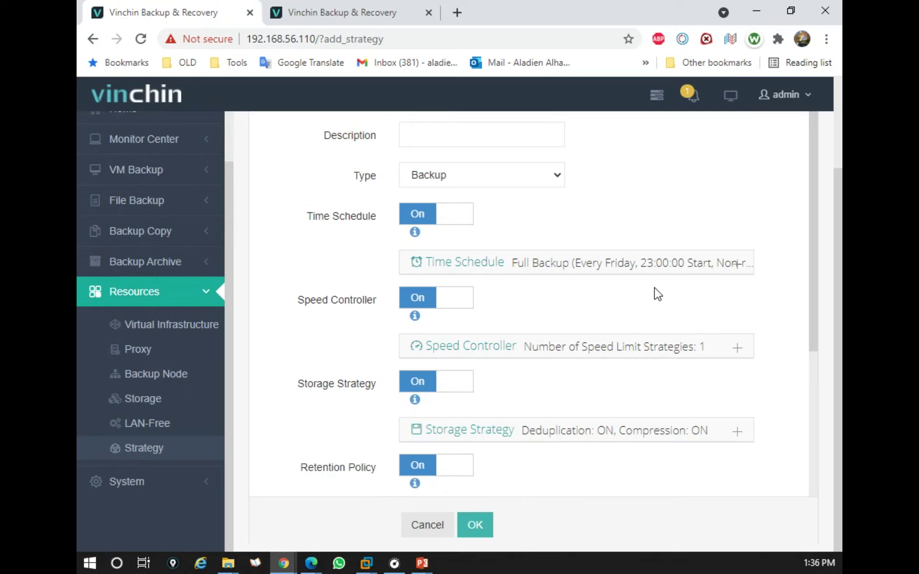
left_click(657, 94)
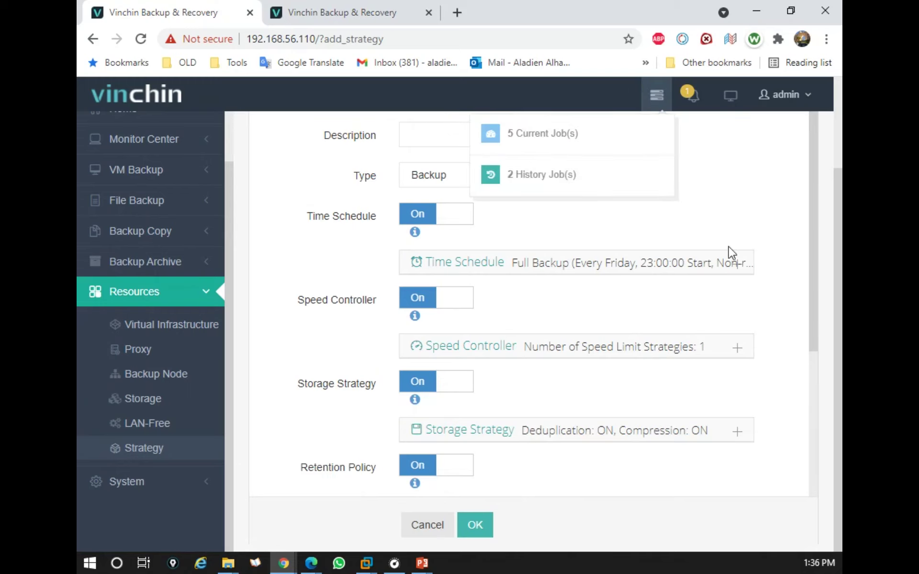
left_click(668, 325)
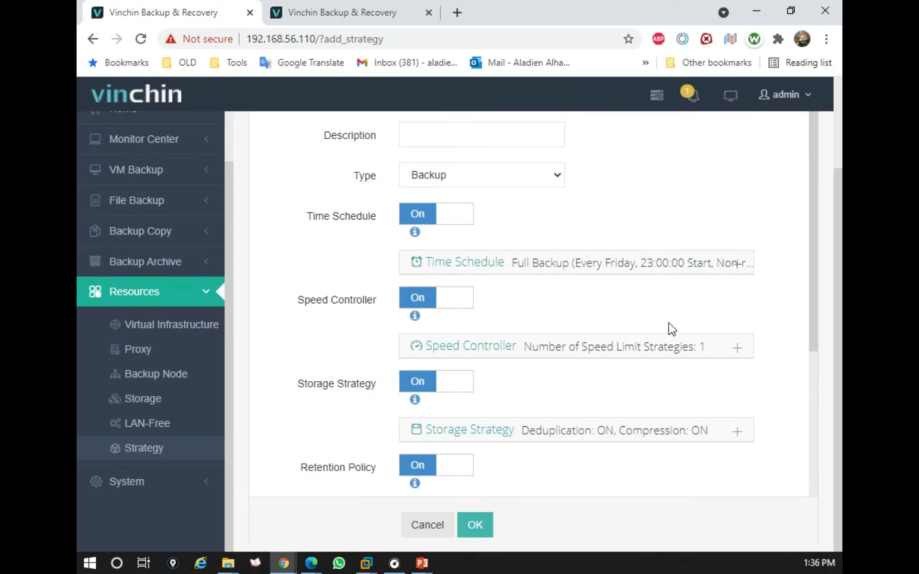
Step: Set the Retention Mode of the retention policy to Number of Days
scroll(672, 329, "down", 4)
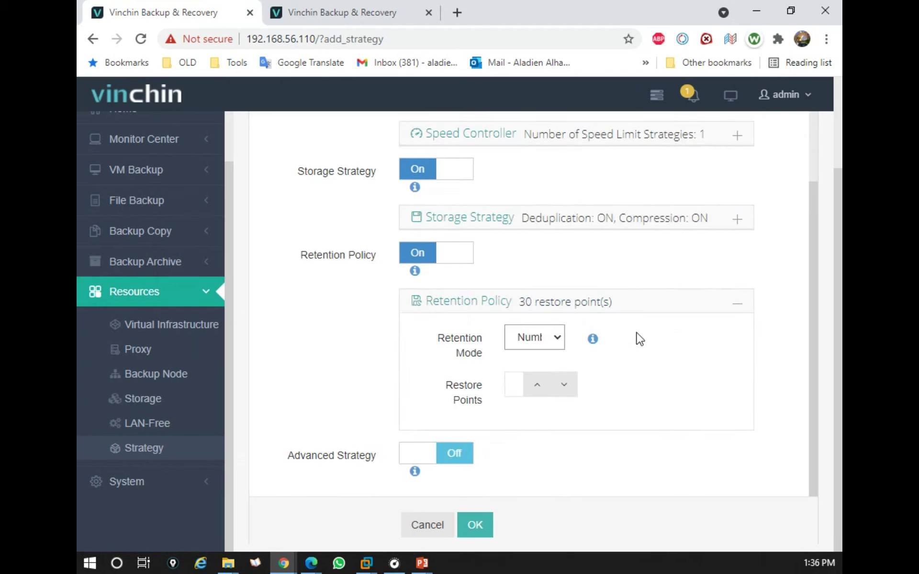
scroll(669, 340, "up", 4)
scroll(647, 318, "down", 5)
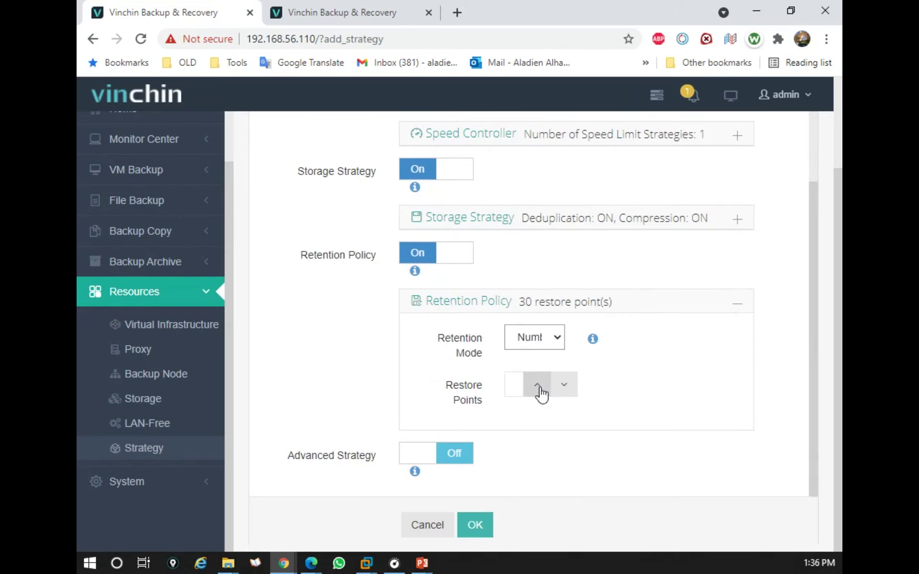
left_click(551, 343)
left_click(546, 371)
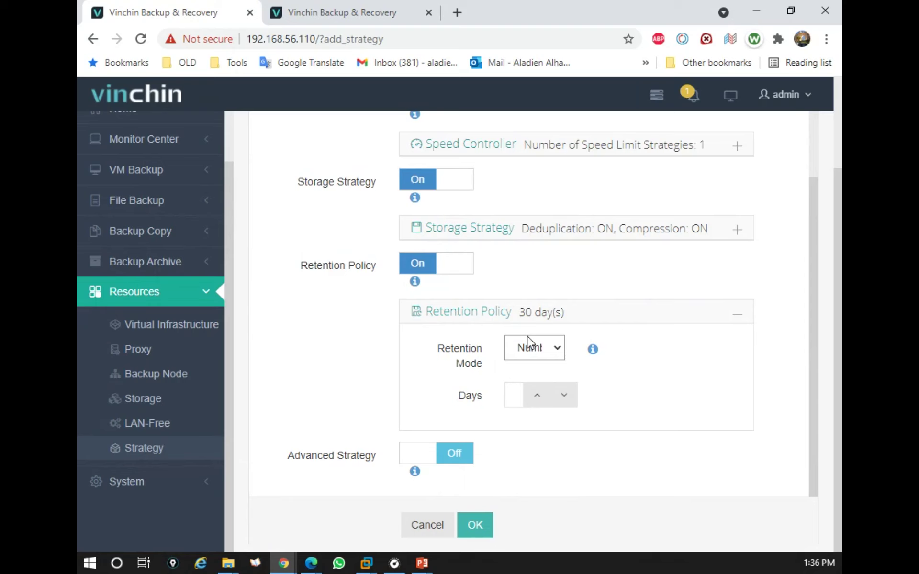
Step: Expand the time schedule and turn on Repeat for the daily incremental backup
scroll(532, 341, "up", 4)
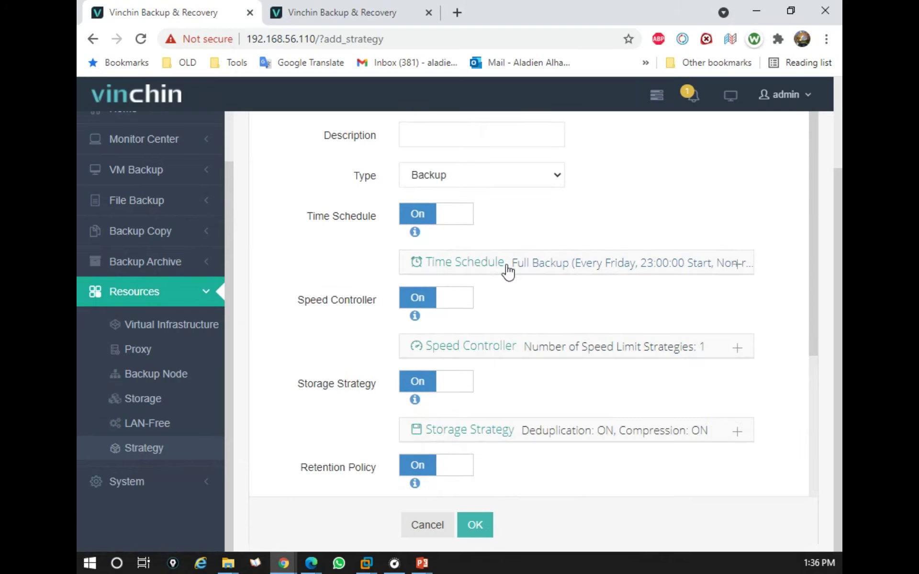
left_click(528, 269)
scroll(616, 407, "down", 3)
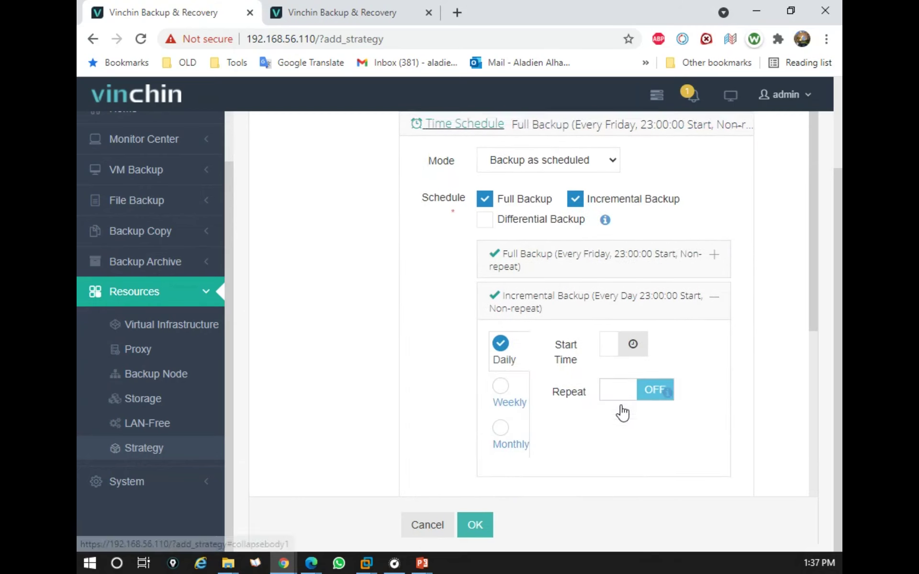
left_click(619, 383)
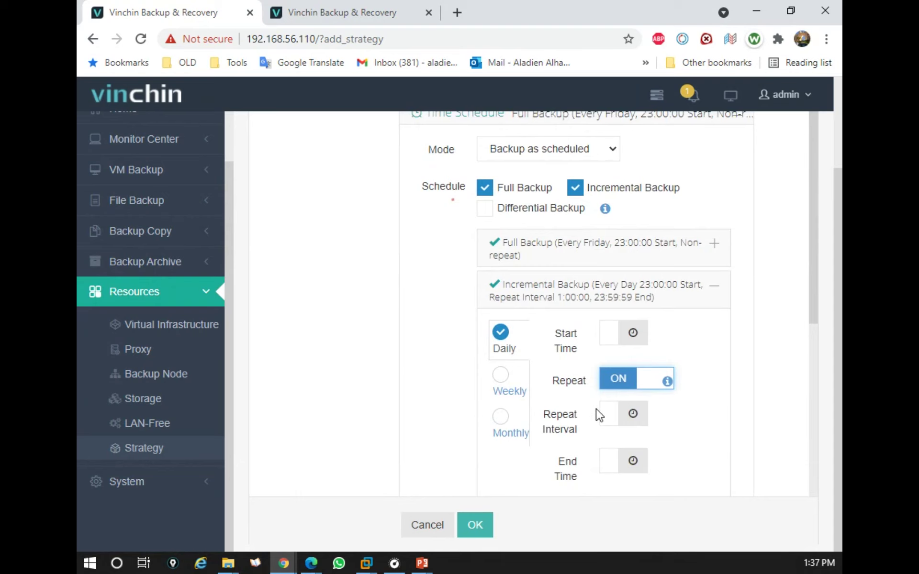
Step: Reopen the retention policy and compare Number of Restore Points with Number of Days, returning the mode to Number of Days
scroll(596, 409, "down", 5)
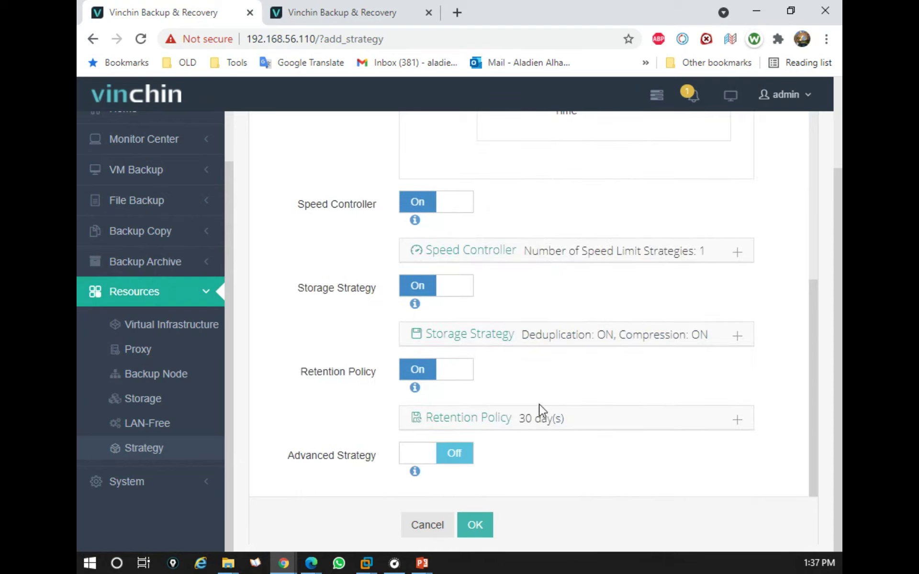
left_click(487, 428)
scroll(507, 430, "down", 2)
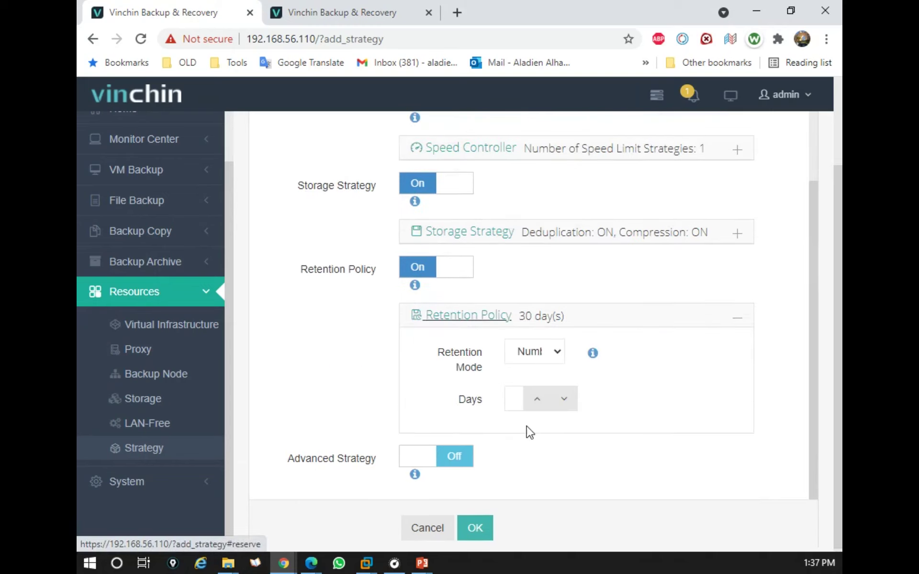
left_click(545, 353)
left_click(547, 372)
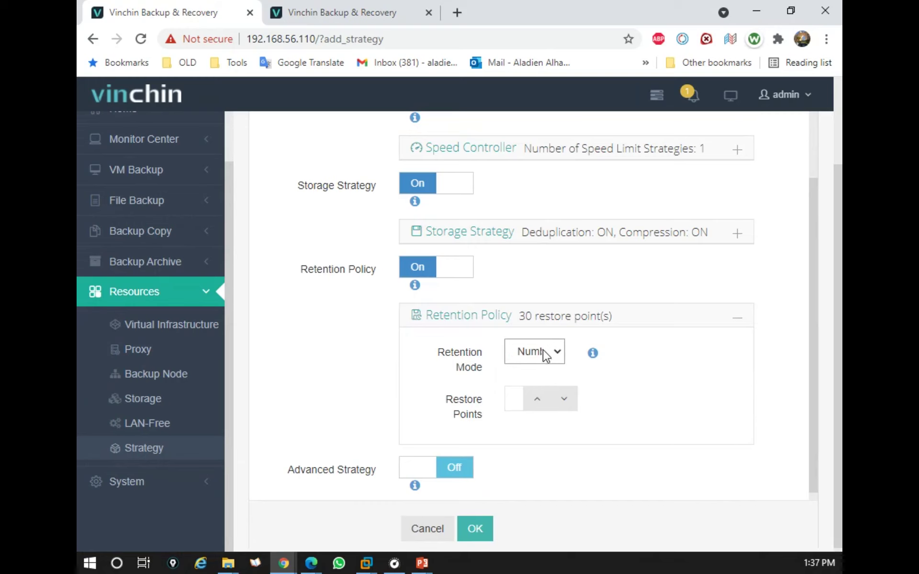
left_click(546, 355)
left_click(539, 383)
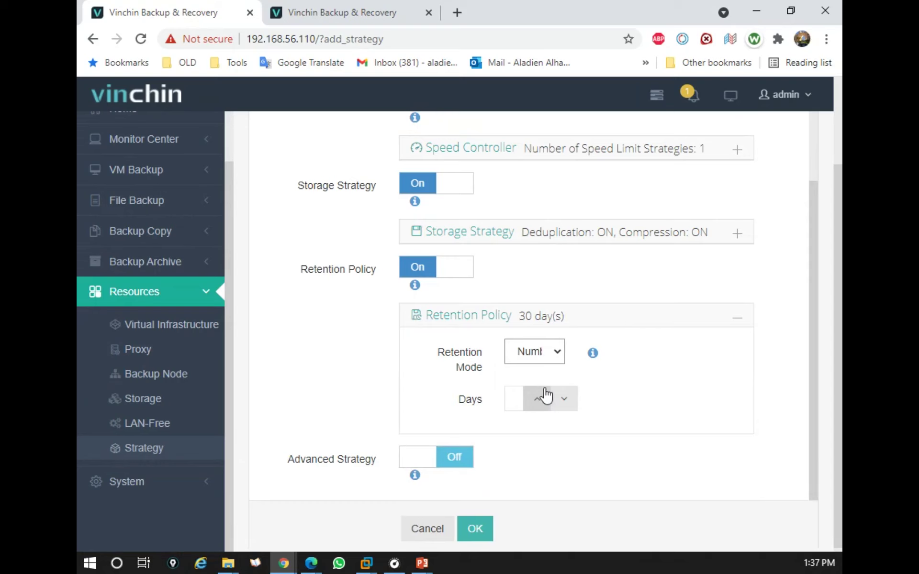
left_click(529, 357)
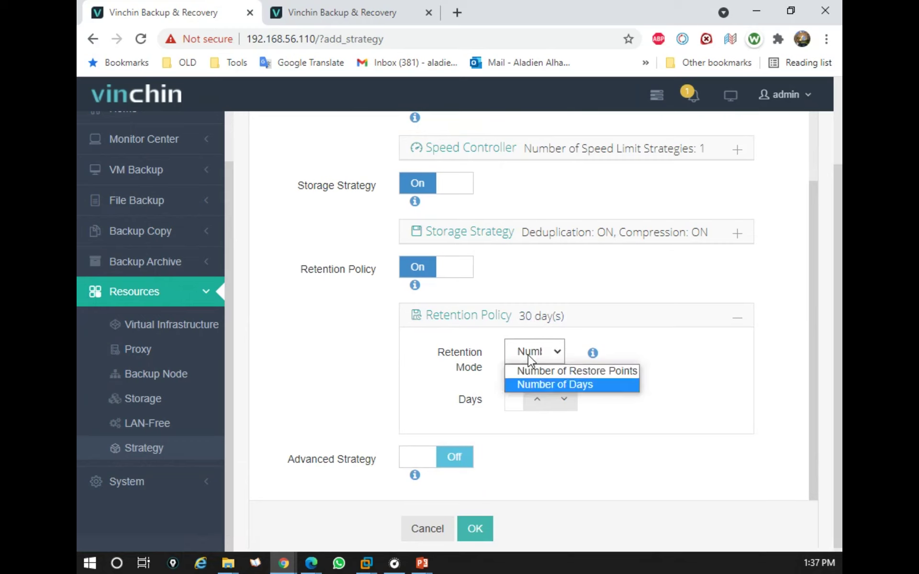
left_click(608, 373)
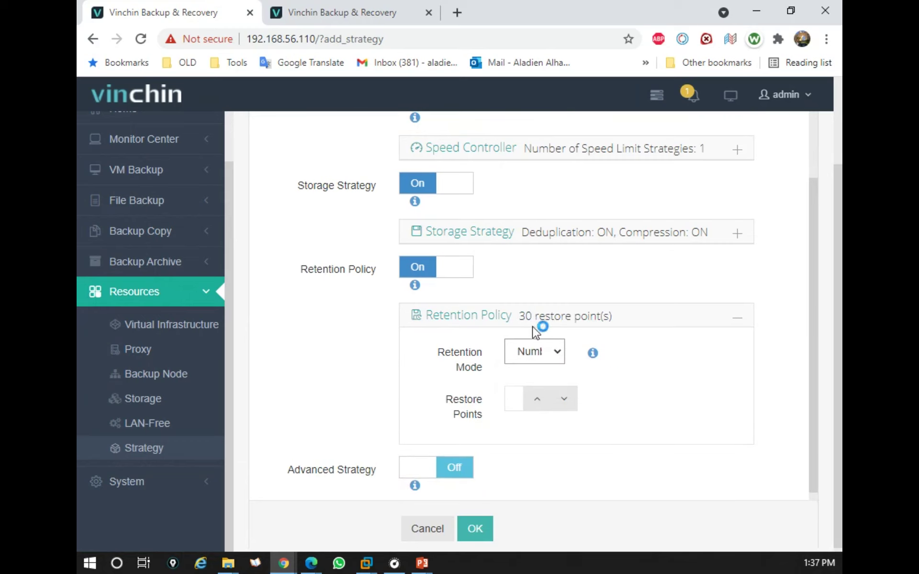
left_click(548, 352)
left_click(548, 387)
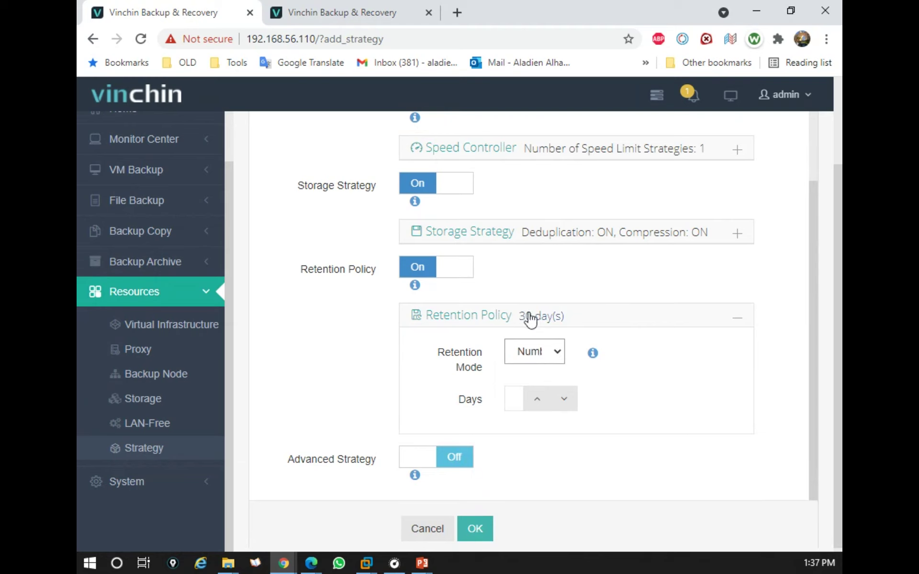
Step: Enable the Advanced Strategy, expand its settings and inspect the Standard Snapshot options while keeping Serial
left_click(459, 455)
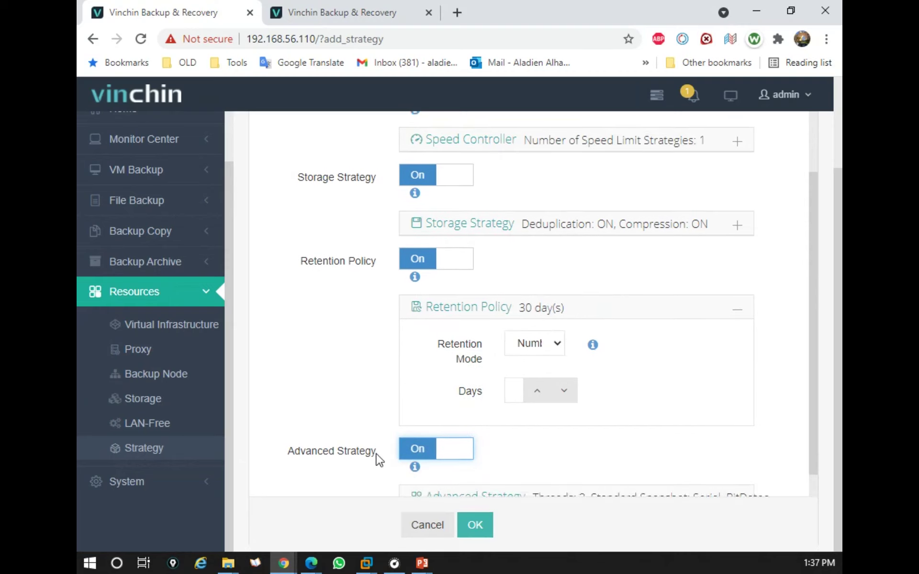
left_click(481, 470)
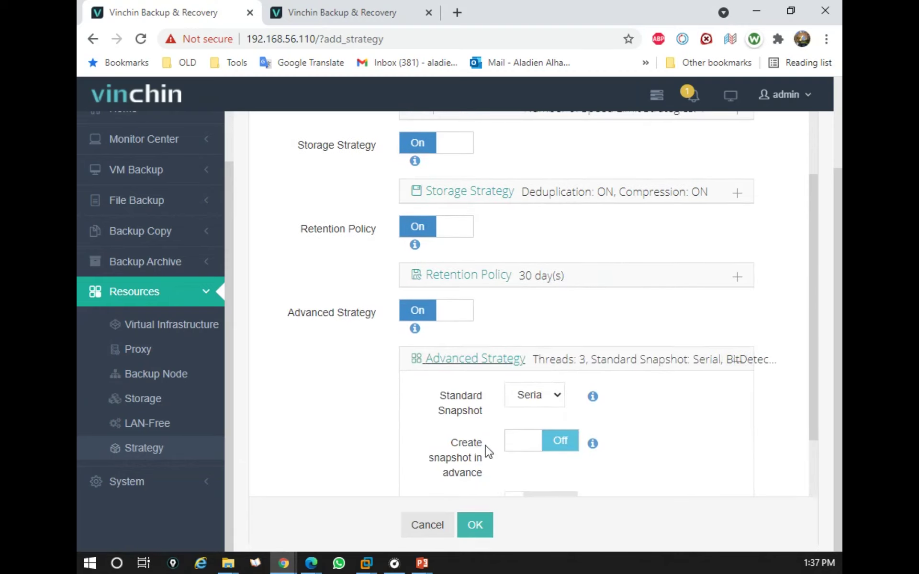
scroll(486, 446, "down", 2)
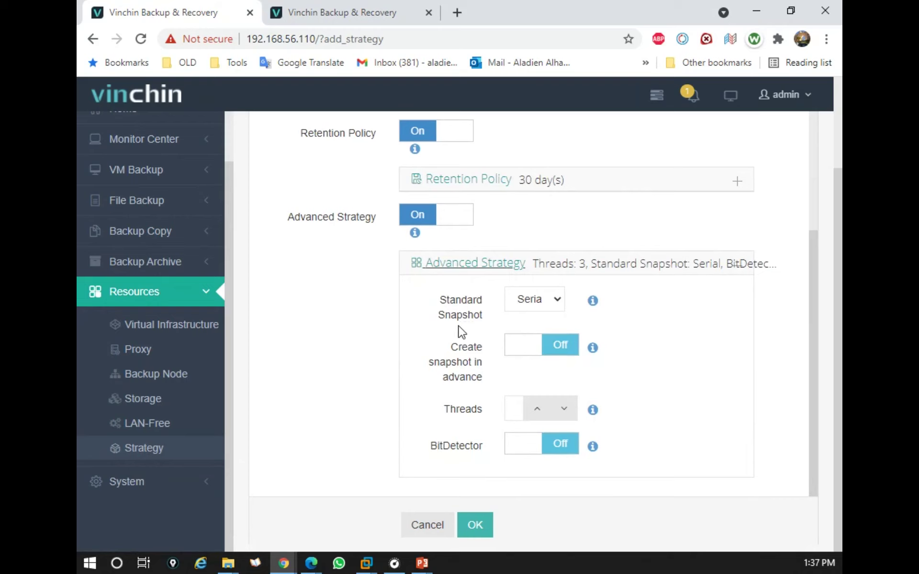
left_click(520, 305)
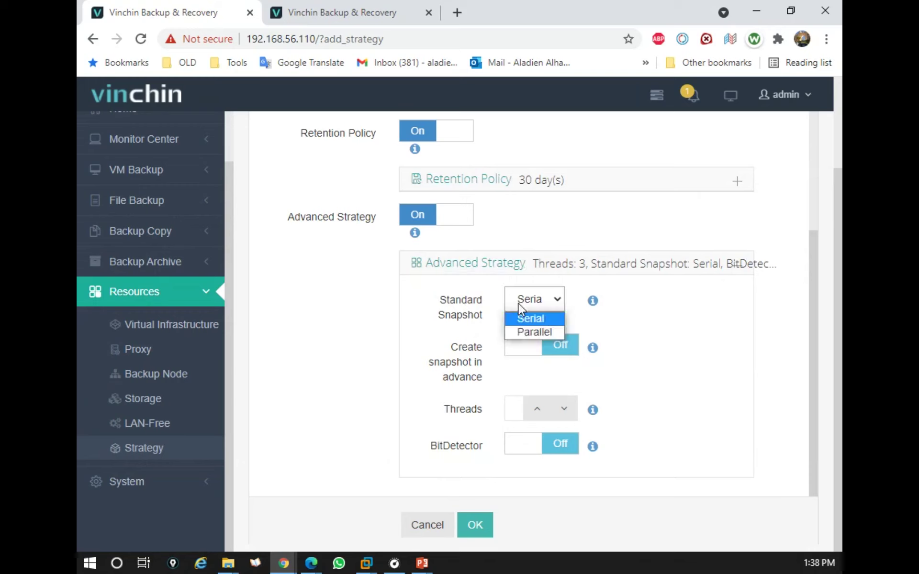
left_click(420, 324)
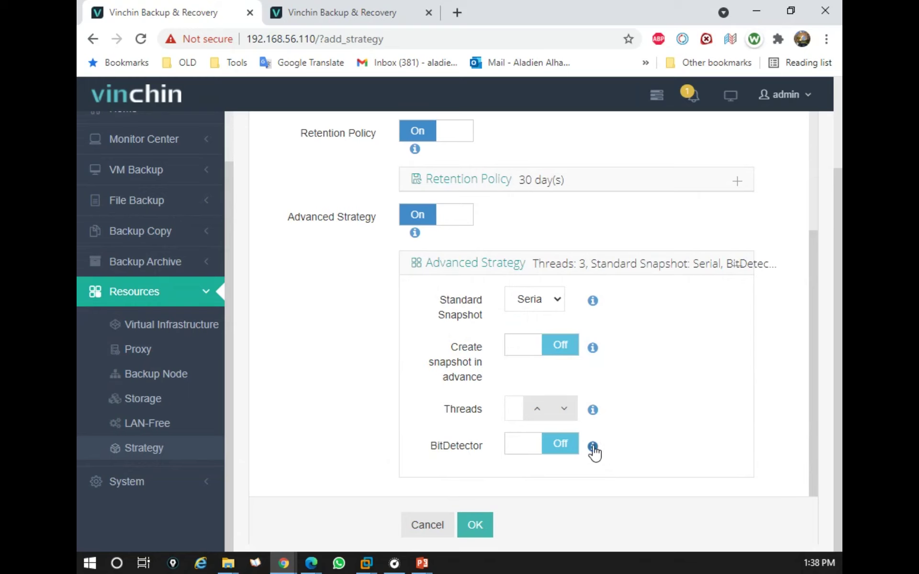
Step: Check the BitDetector explanation and save the new backup strategy template
mouse_move(593, 448)
left_click(478, 528)
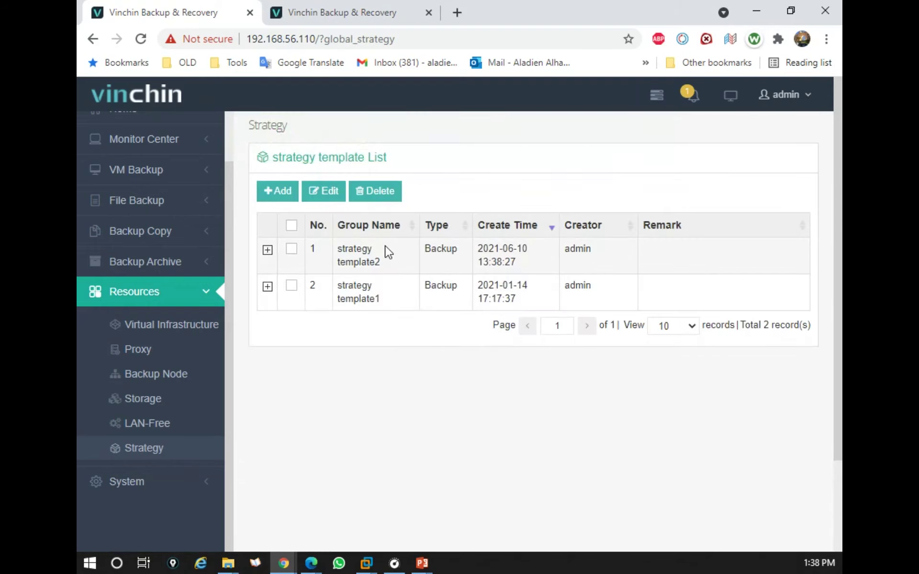
Step: Start a new VM backup job, expand host 192.168.56.60 under VMware vSphere and try to select the Win10 virtual machine
scroll(143, 244, "up", 2)
left_click(140, 227)
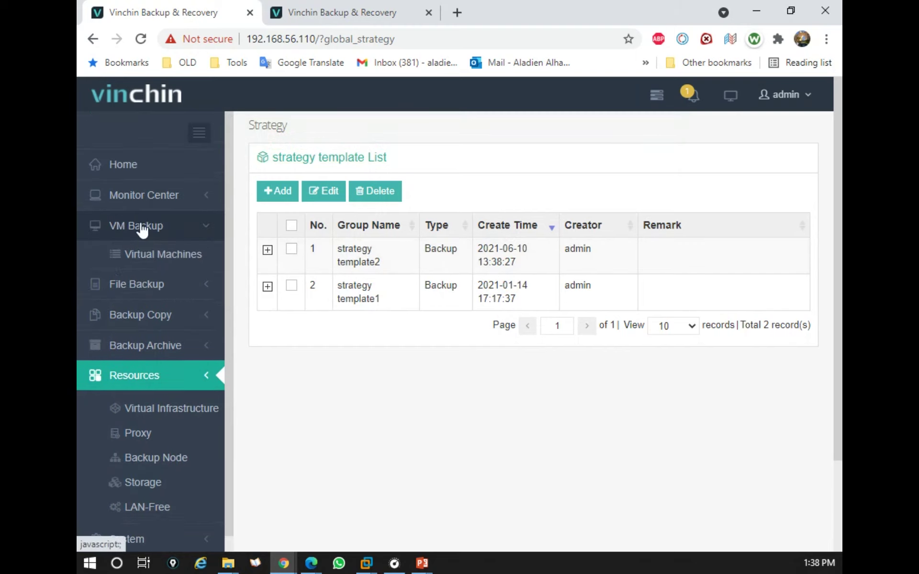
left_click(145, 263)
left_click(148, 288)
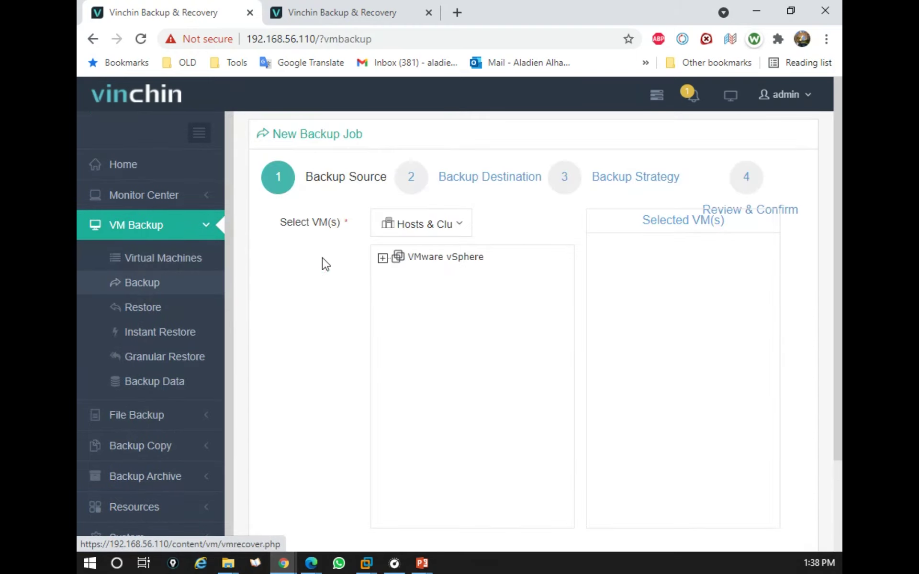
left_click(382, 258)
scroll(416, 299, "down", 2)
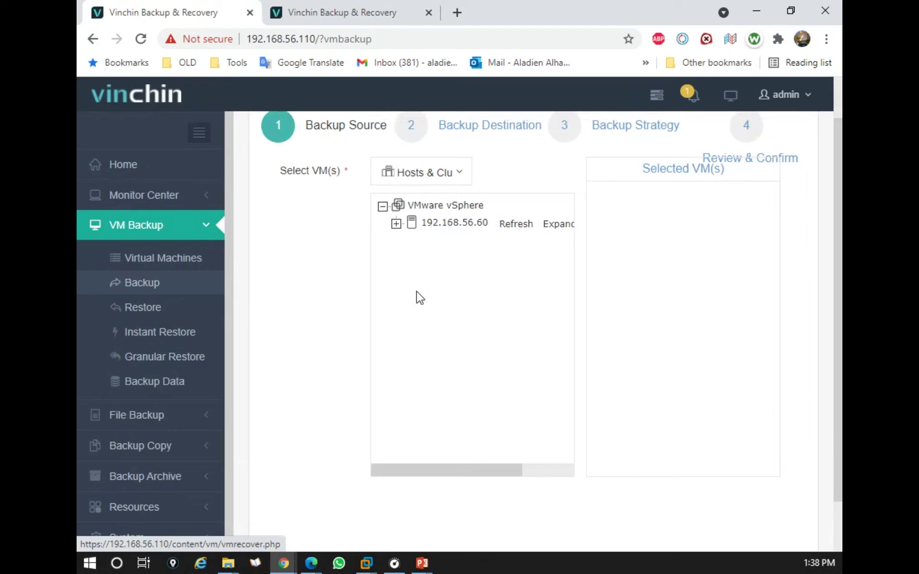
left_click(397, 201)
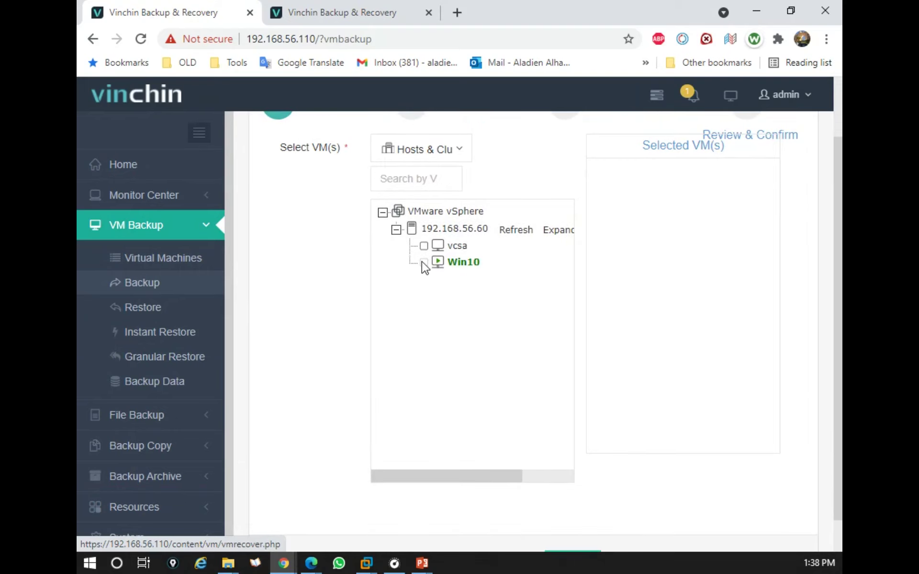
left_click(463, 268)
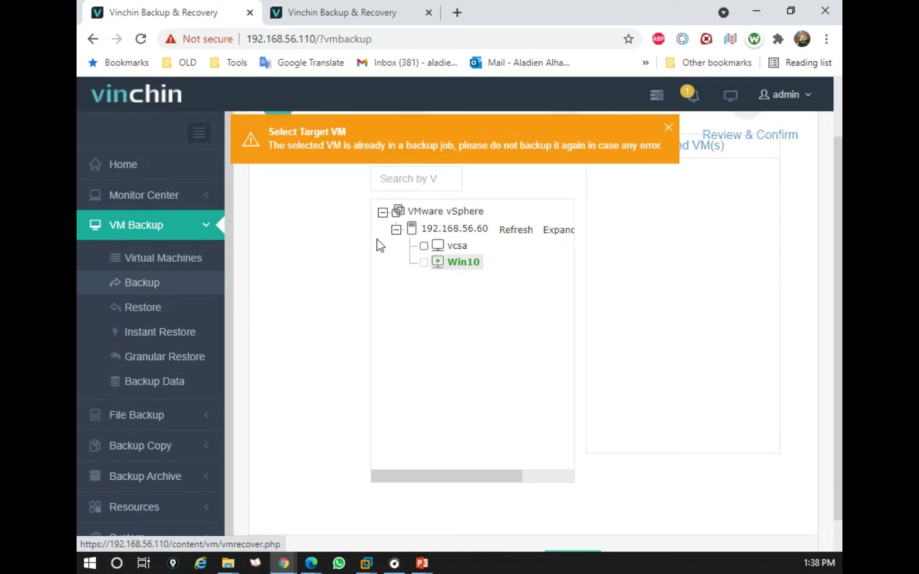
Step: Look through the VM restore, resources, archive, copy and file backup sections, ending with the VM backup data page
scroll(340, 287, "up", 2)
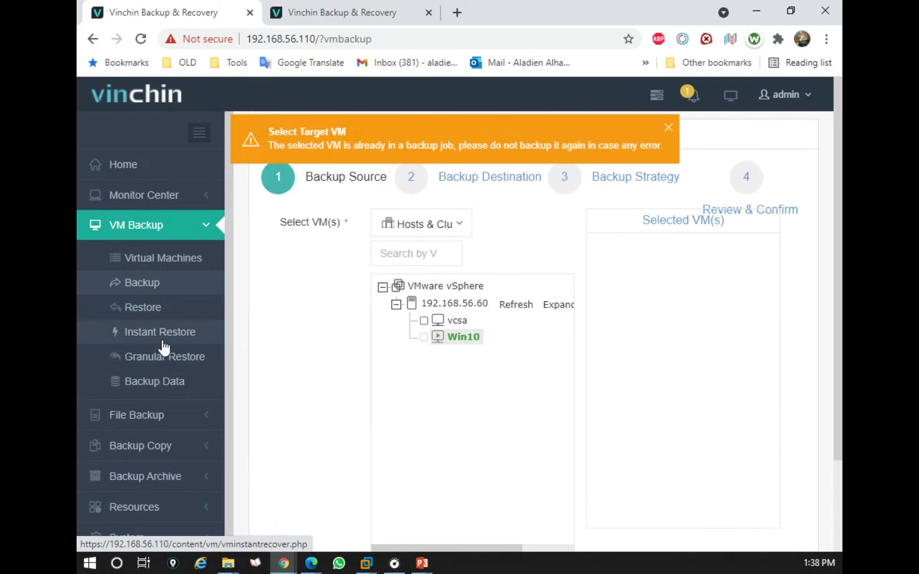
scroll(168, 352, "down", 1)
scroll(167, 352, "down", 1)
scroll(168, 351, "up", 2)
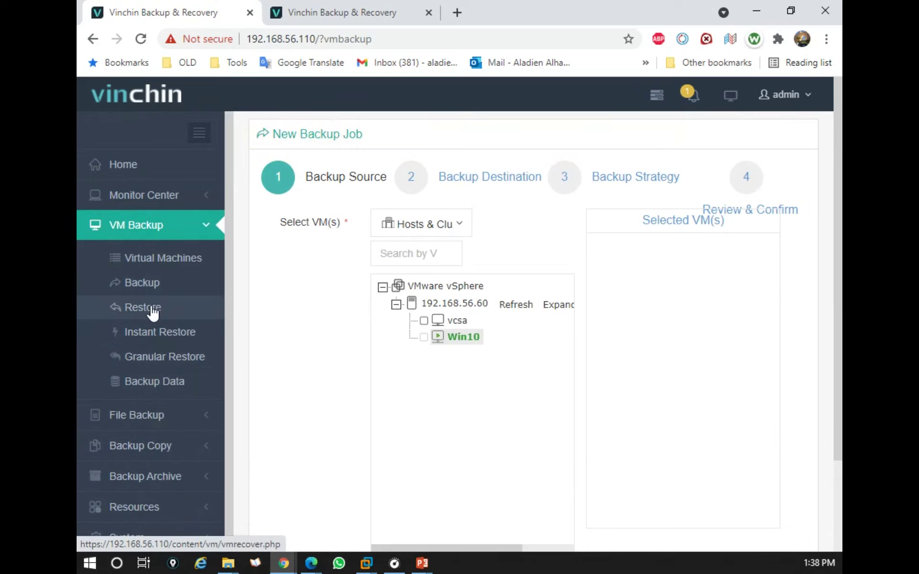
left_click(152, 309)
left_click(148, 282)
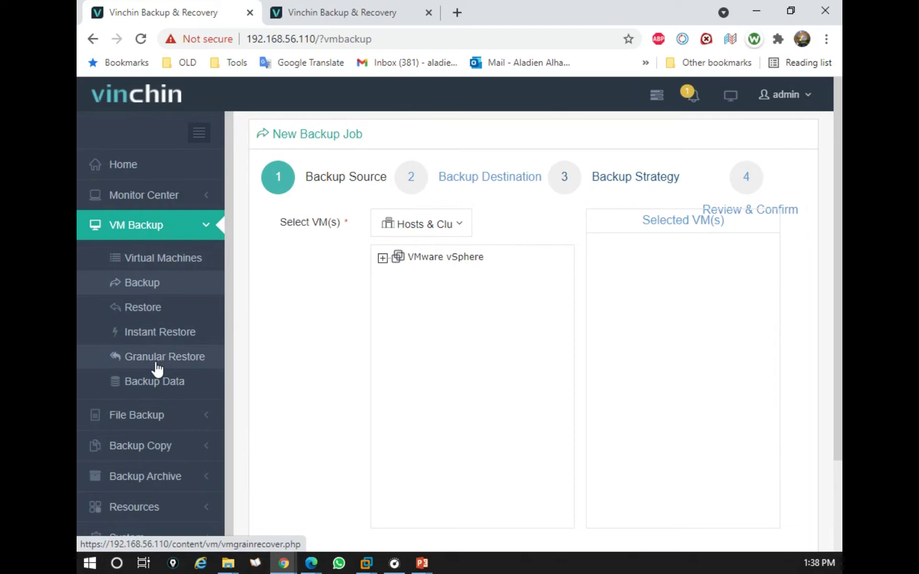
scroll(157, 369, "down", 1)
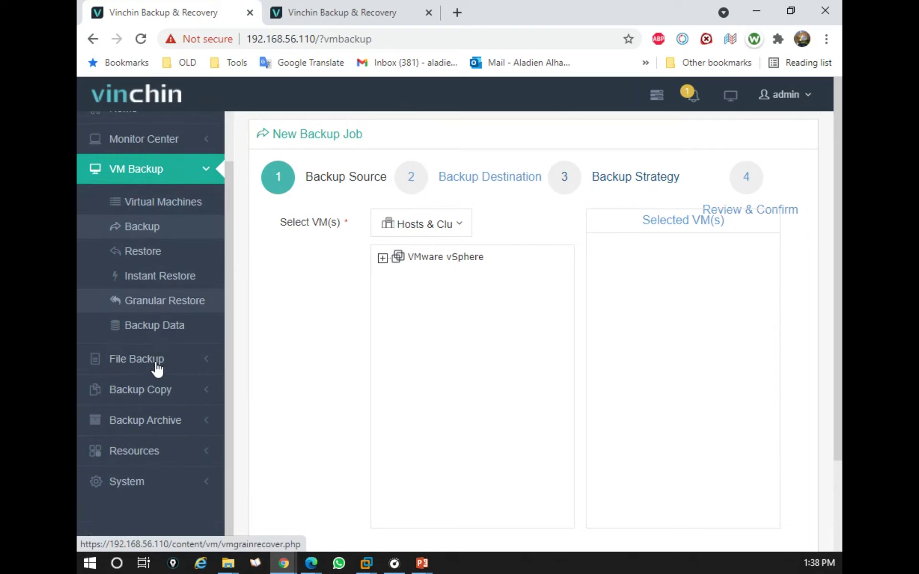
left_click(157, 459)
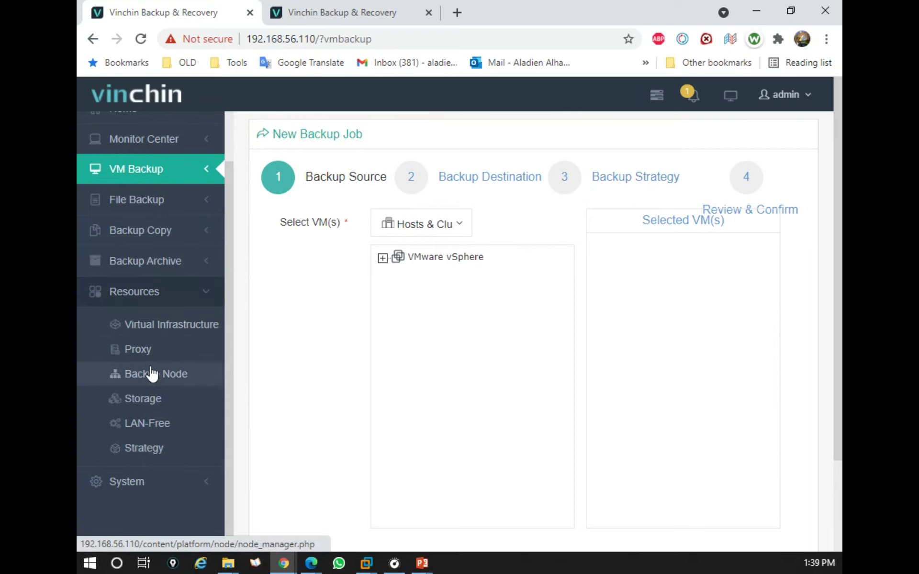
left_click(144, 291)
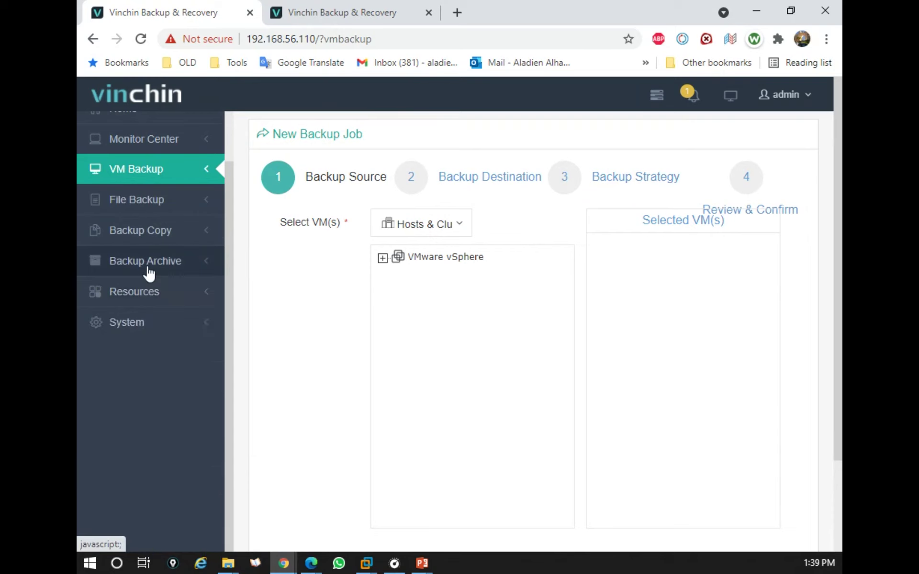
left_click(149, 271)
left_click(148, 232)
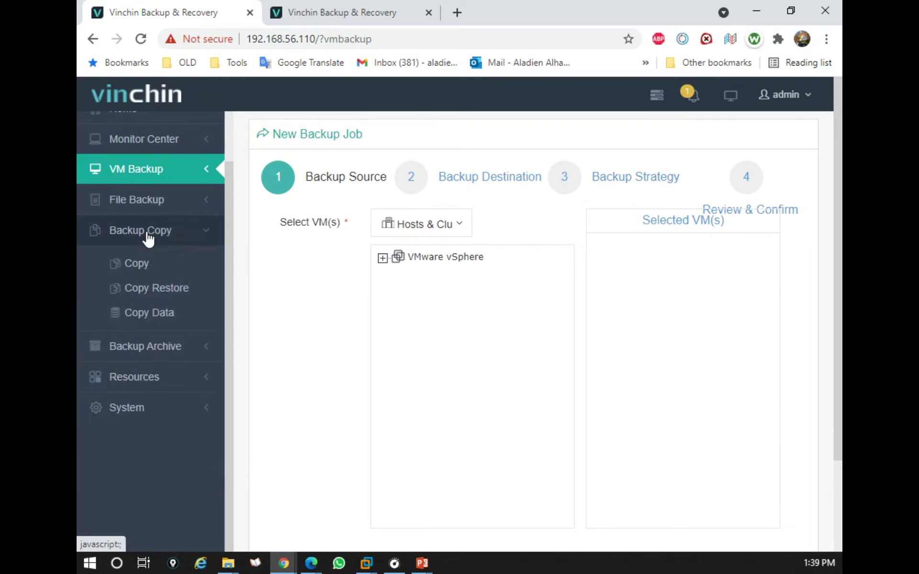
left_click(143, 257)
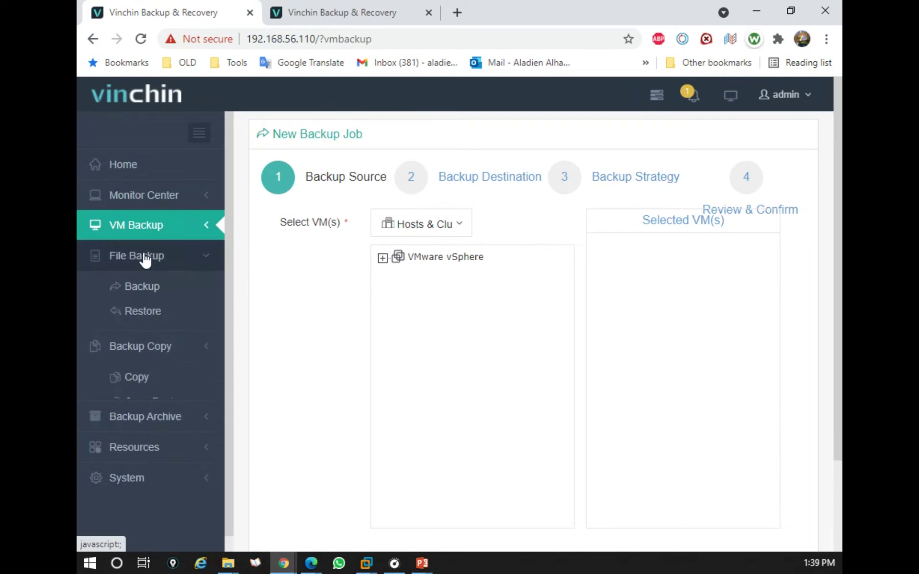
left_click(146, 228)
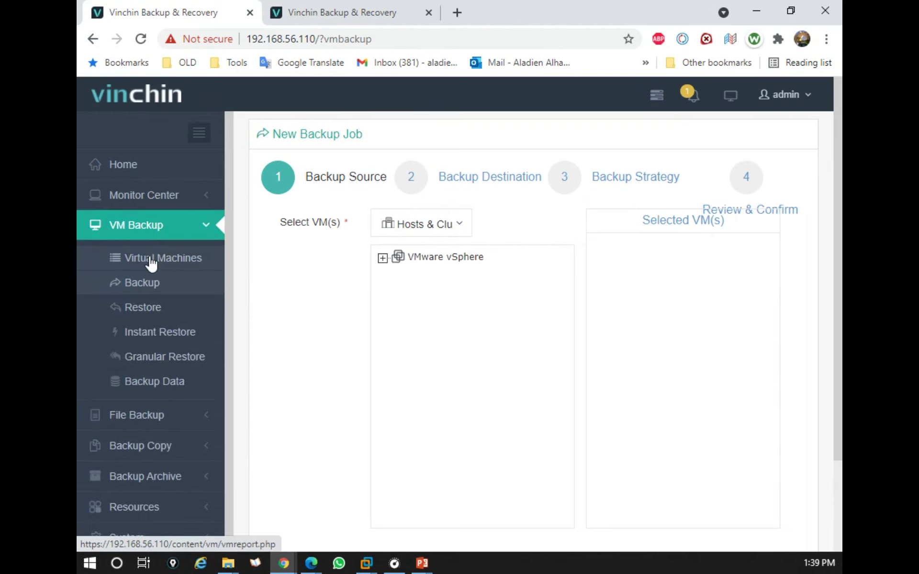
left_click(144, 383)
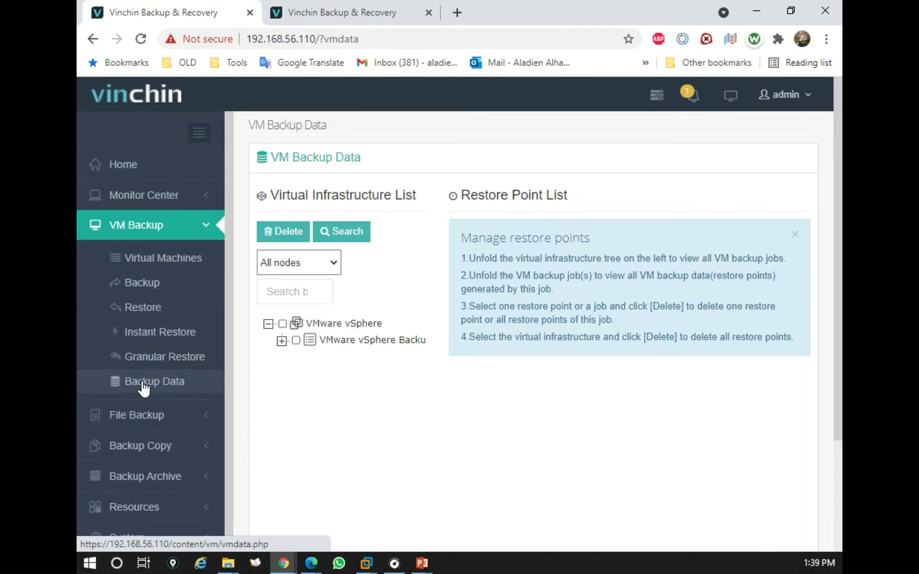
Step: Start another VM backup job, choose the vcsa virtual machine on host 192.168.56.60 as backup source and try adding Win10
left_click(146, 286)
left_click(382, 258)
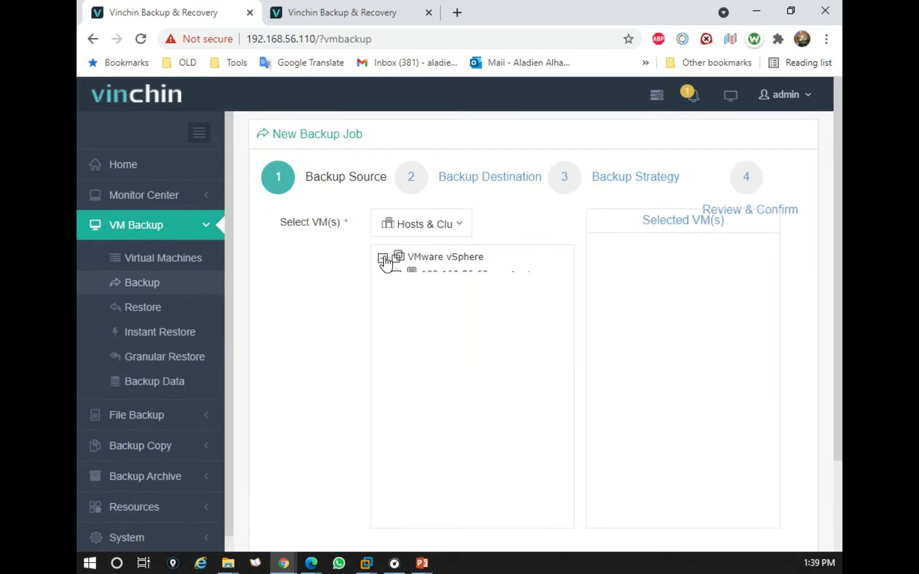
left_click(396, 276)
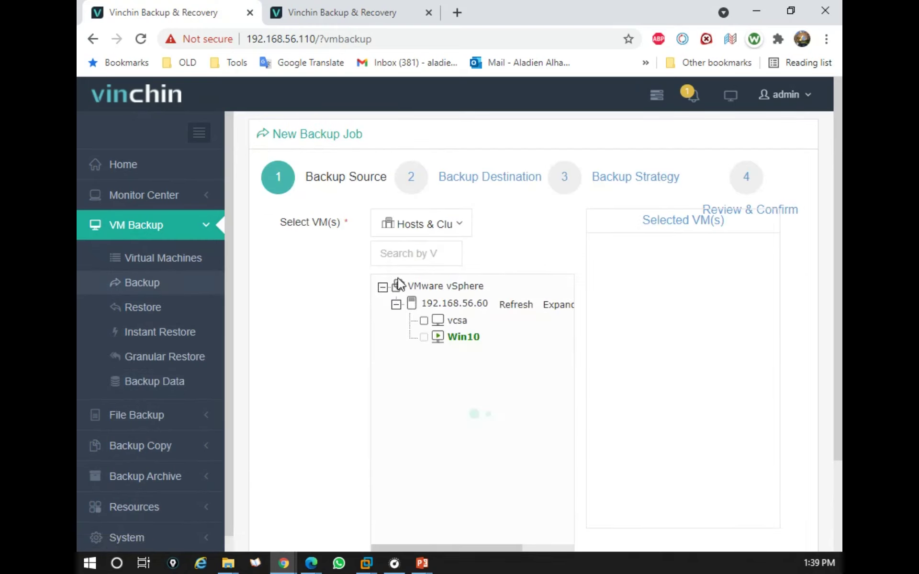
left_click(424, 320)
left_click(612, 260)
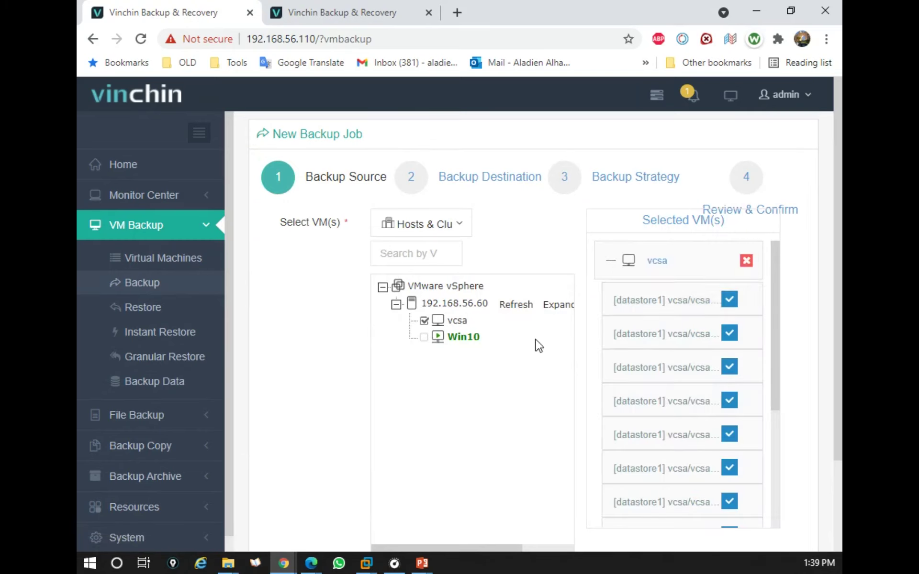
left_click(459, 339)
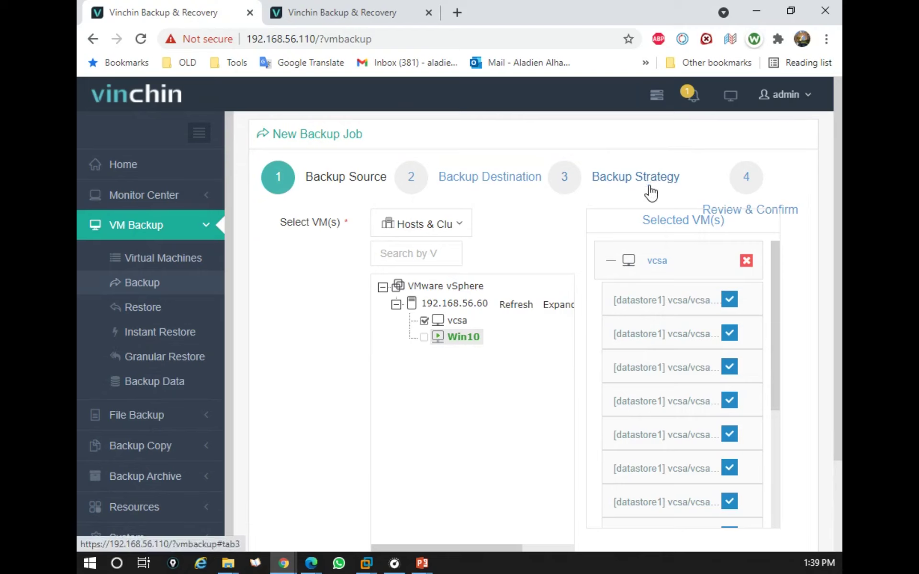
Step: Examine the backup source page, the disks selected for the vcsa virtual machine and the available VM backup functions
scroll(625, 190, "down", 1)
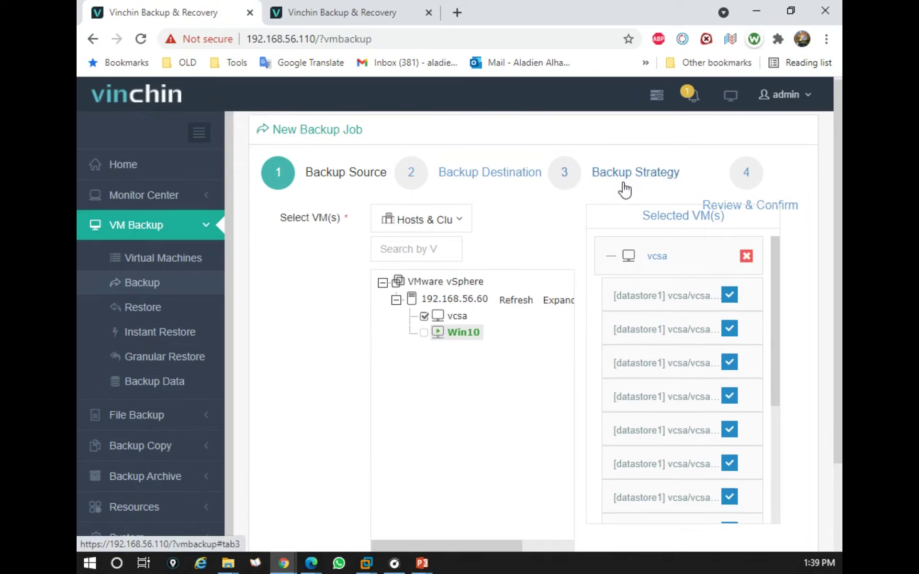
scroll(624, 190, "down", 3)
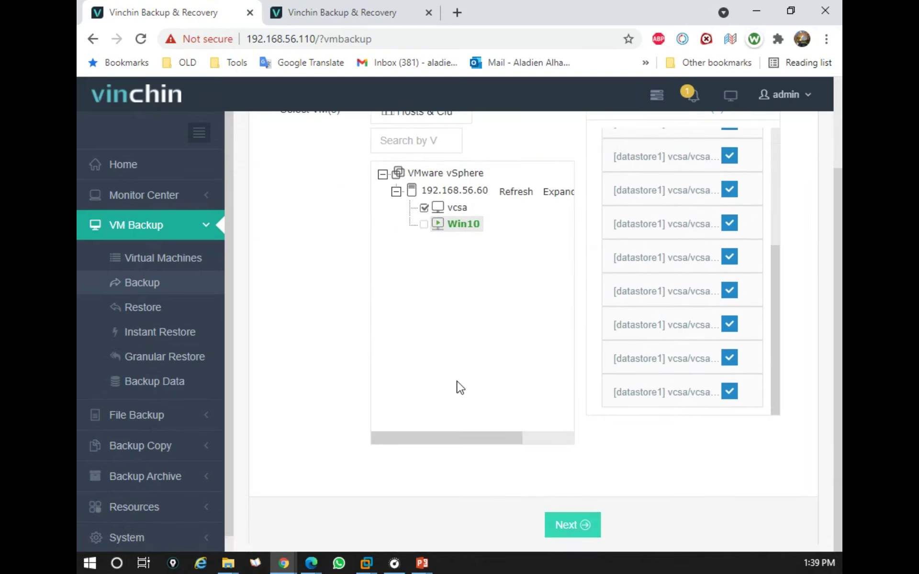
scroll(459, 387, "up", 3)
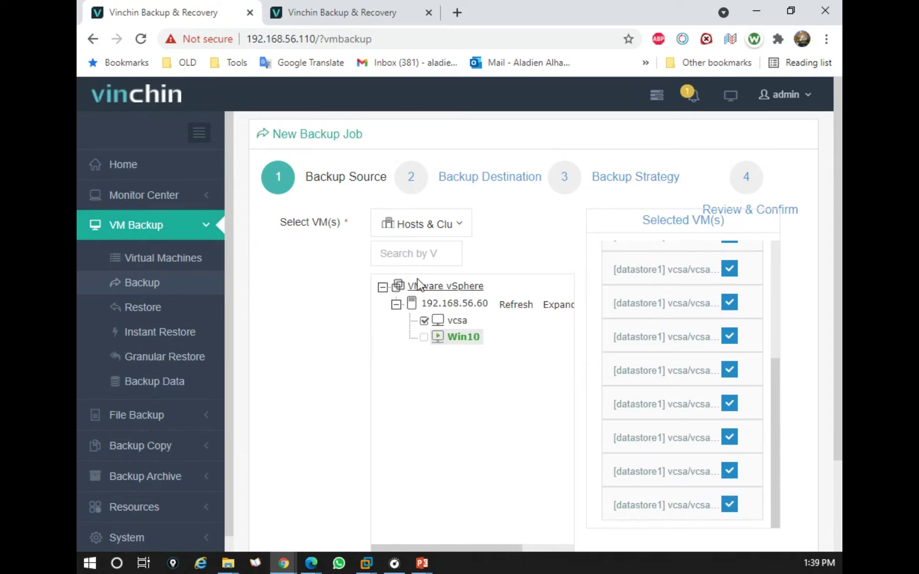
scroll(464, 419, "down", 3)
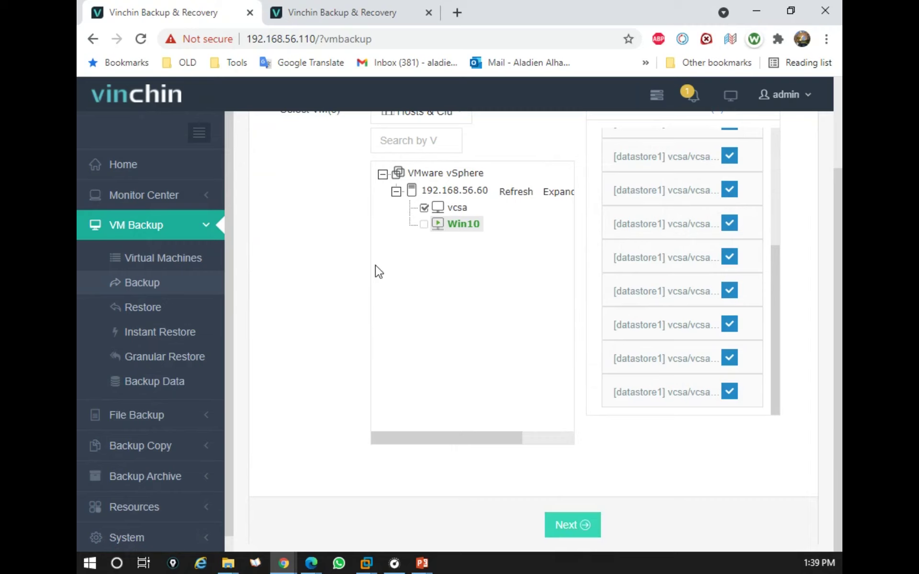
scroll(160, 342, "up", 3)
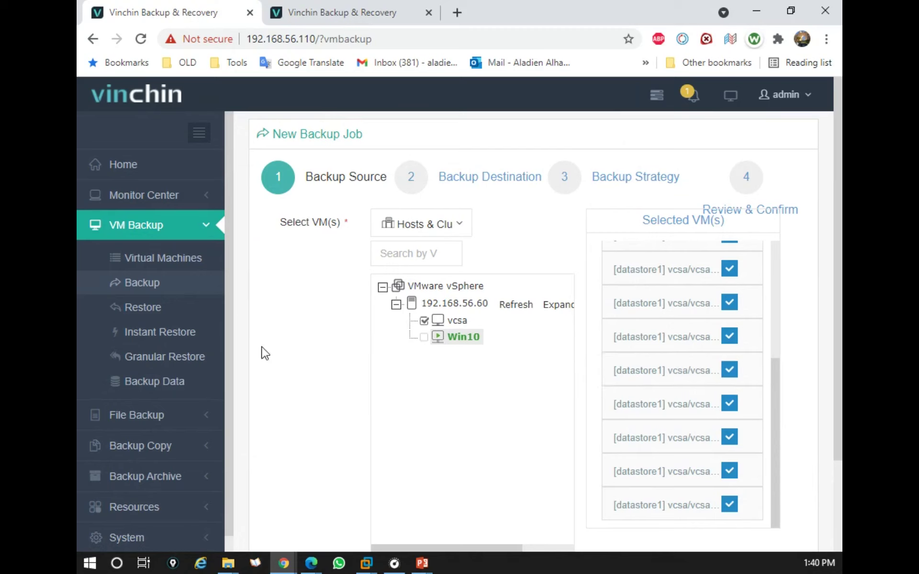
scroll(148, 410, "down", 1)
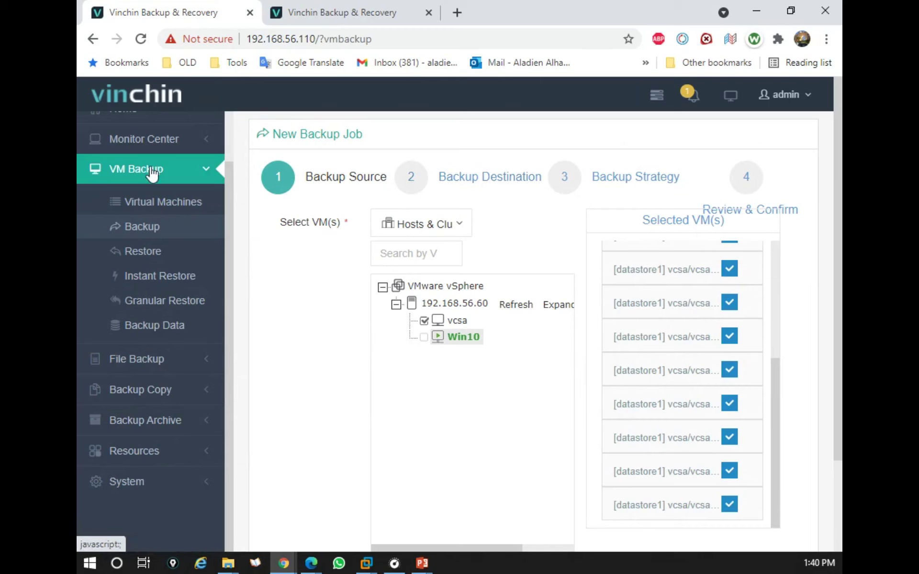
scroll(160, 211, "up", 1)
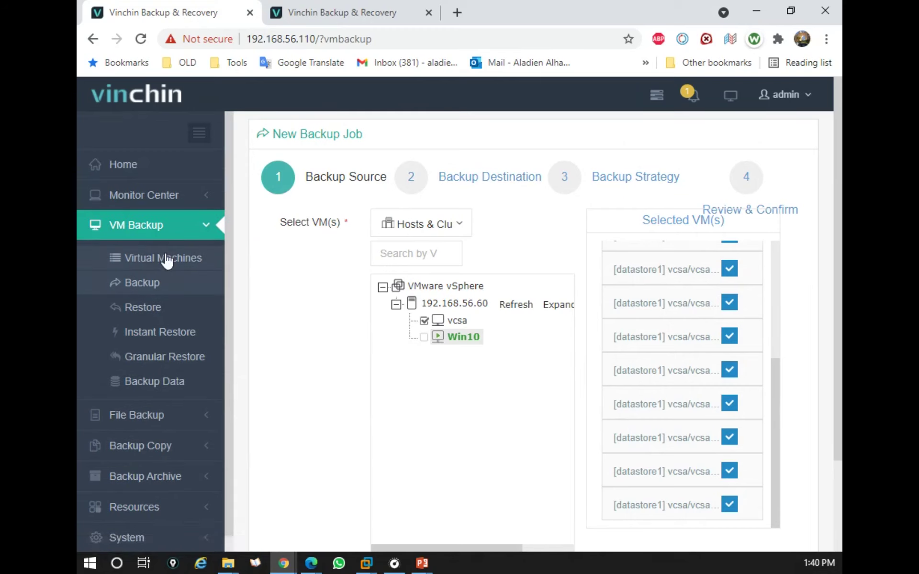
scroll(163, 265, "down", 1)
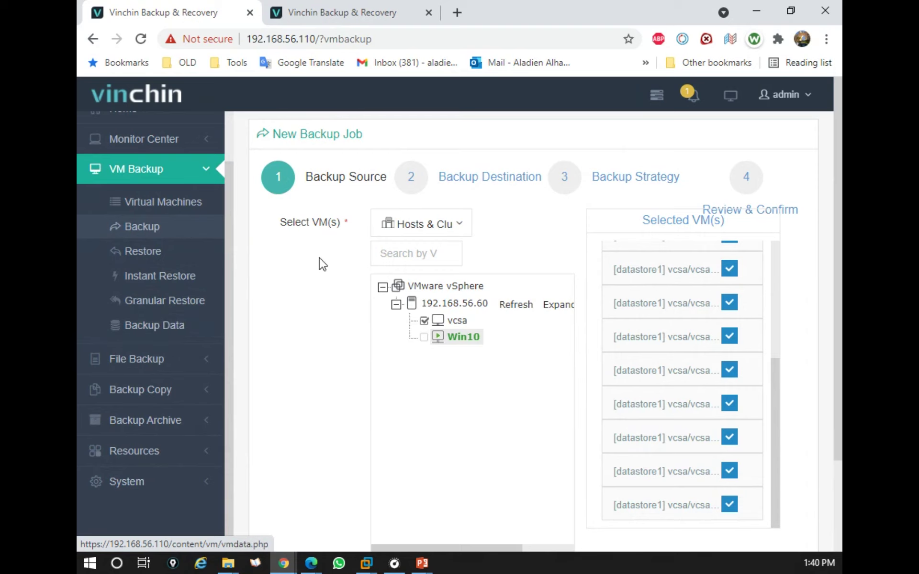
left_click(179, 312)
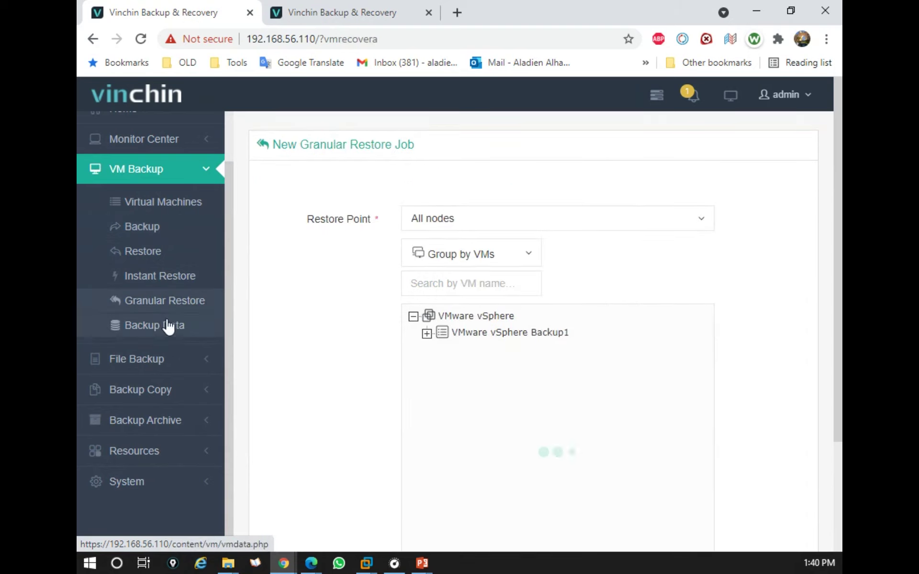
left_click(165, 326)
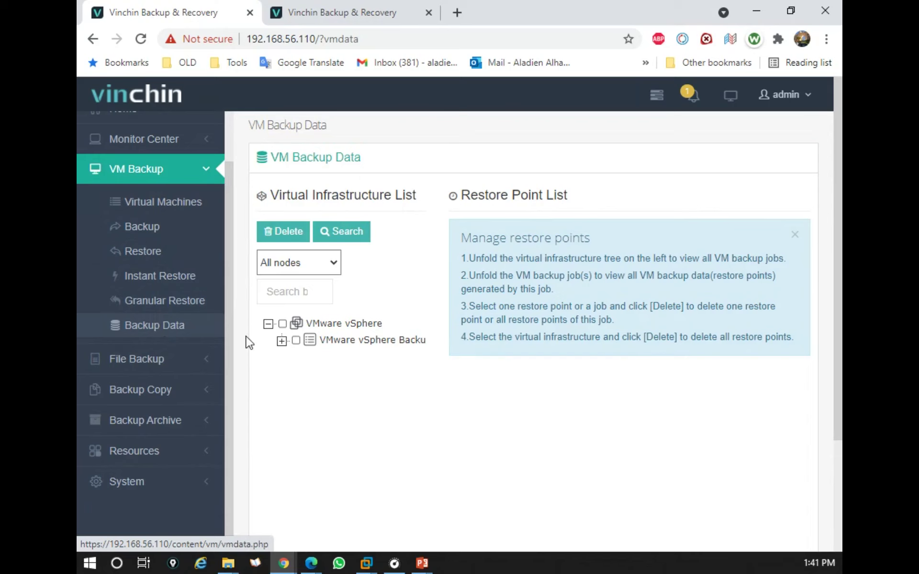
left_click(282, 341)
left_click(295, 358)
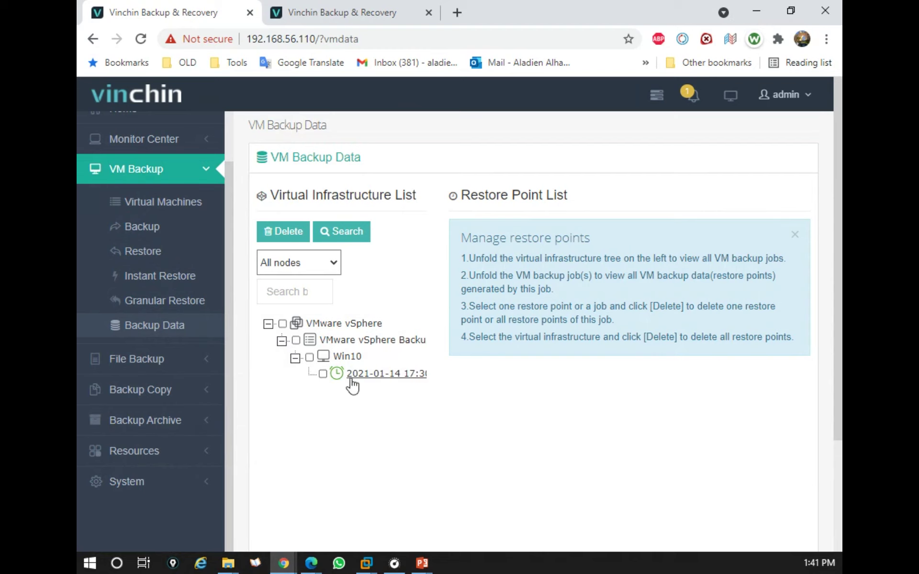
left_click(366, 375)
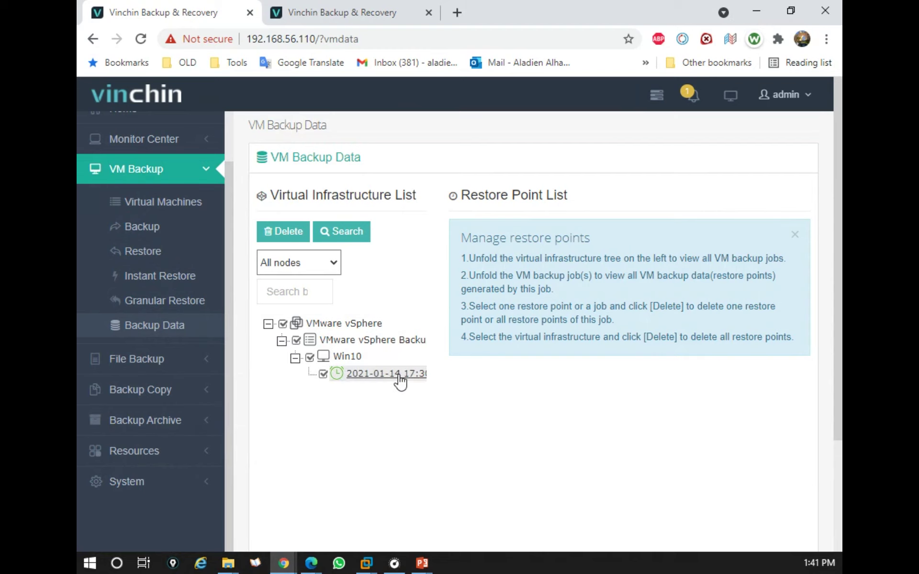
scroll(400, 382, "down", 3)
scroll(607, 515, "up", 2)
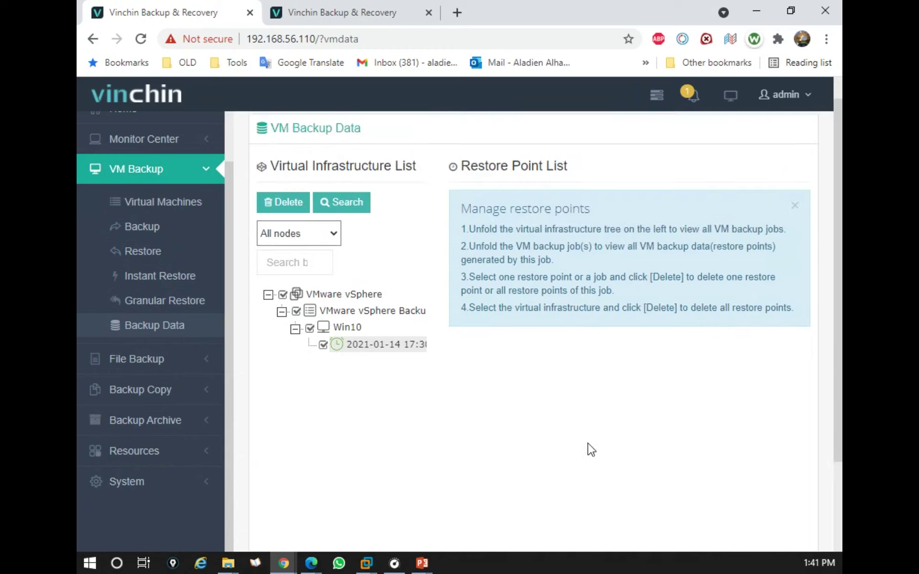
scroll(587, 444, "up", 1)
scroll(407, 526, "down", 3)
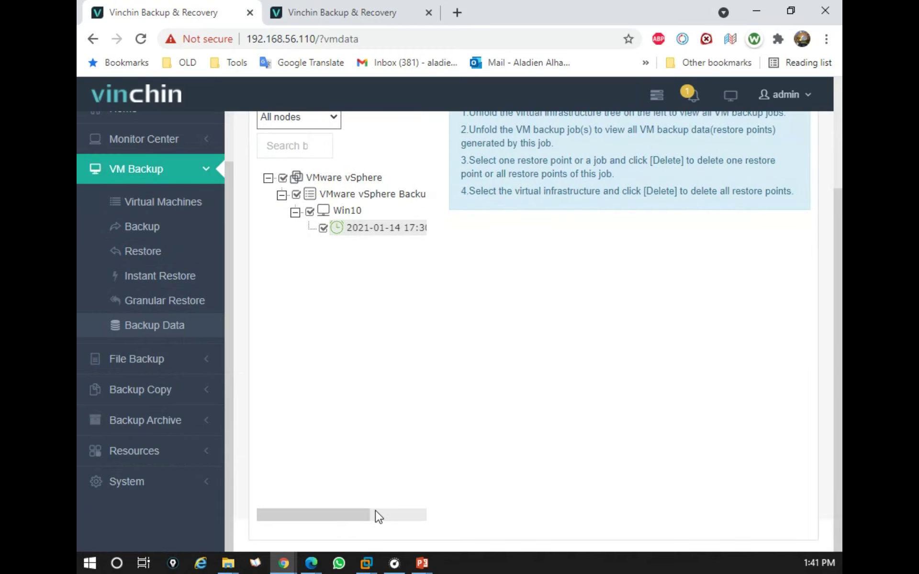
left_click(375, 512)
scroll(389, 423, "up", 3)
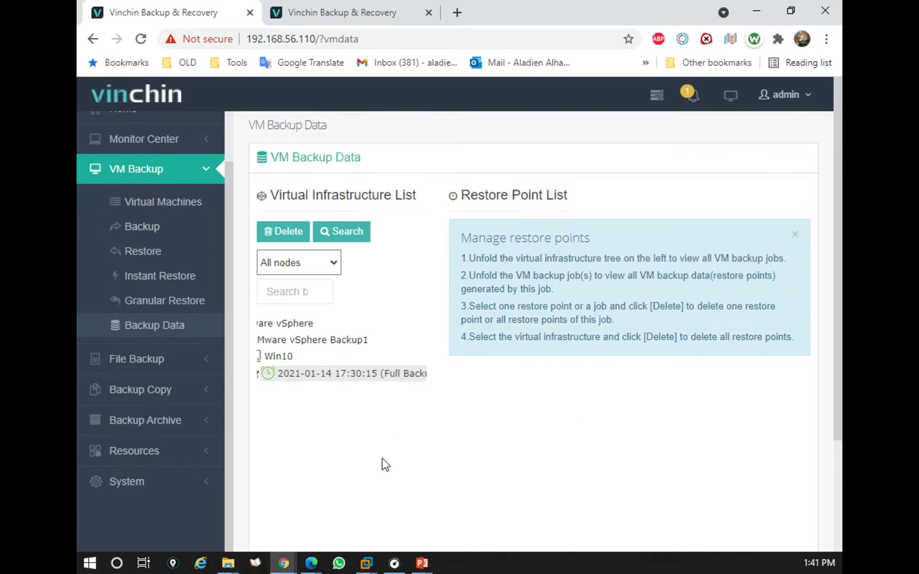